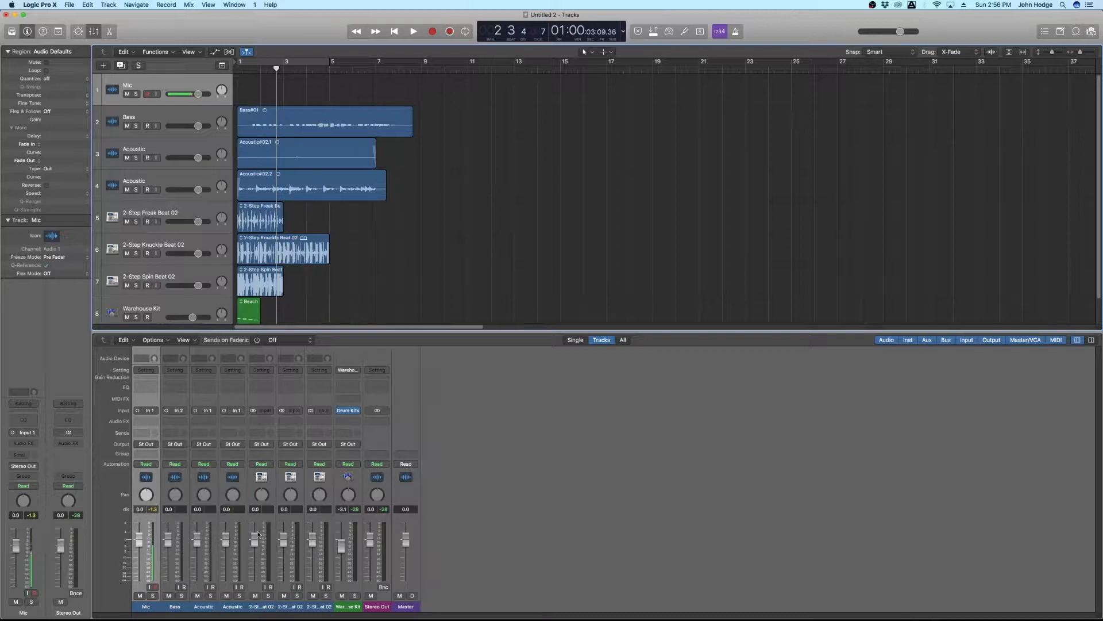
# Step: Solo the Mic track, enable its input monitoring and record a short take that runs to about bar 5
pyautogui.click(153, 509)
pyautogui.click(137, 94)
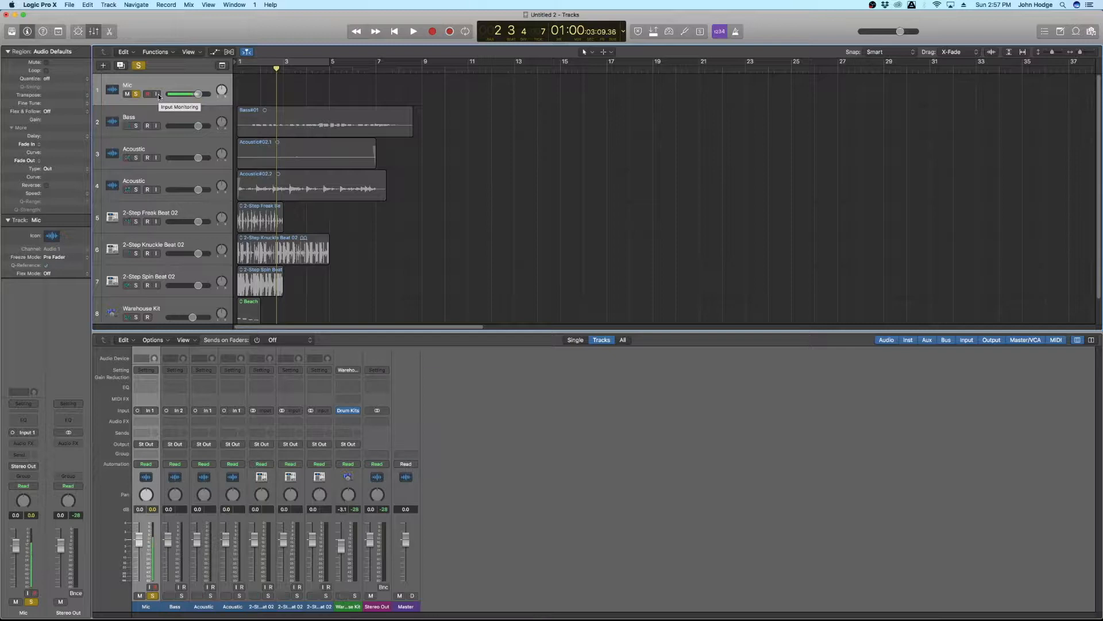
pyautogui.click(157, 94)
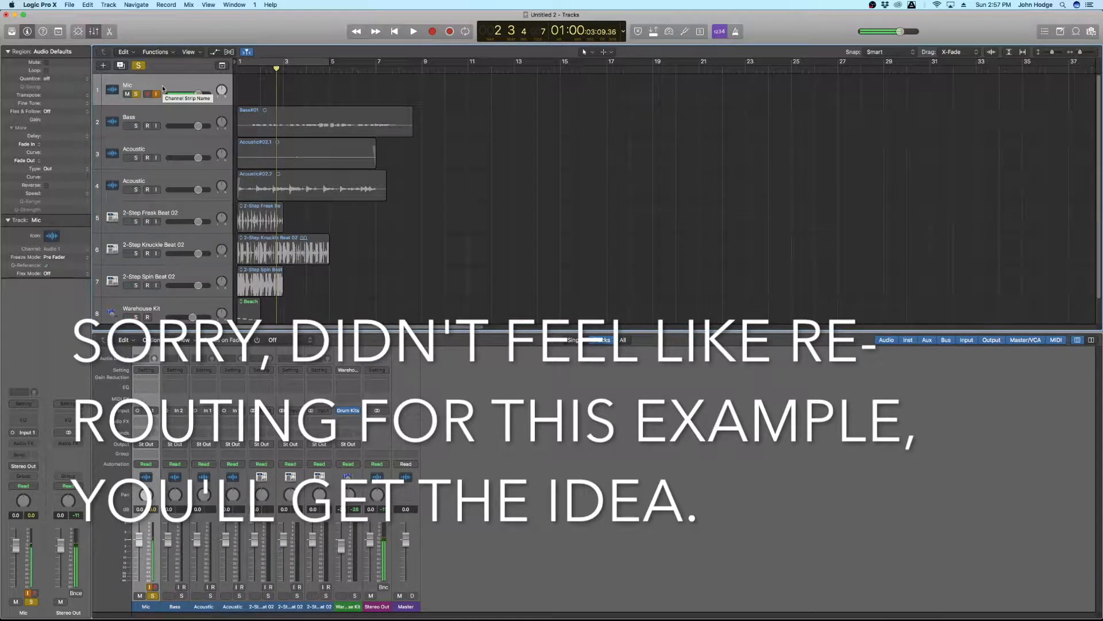
pyautogui.press('r')
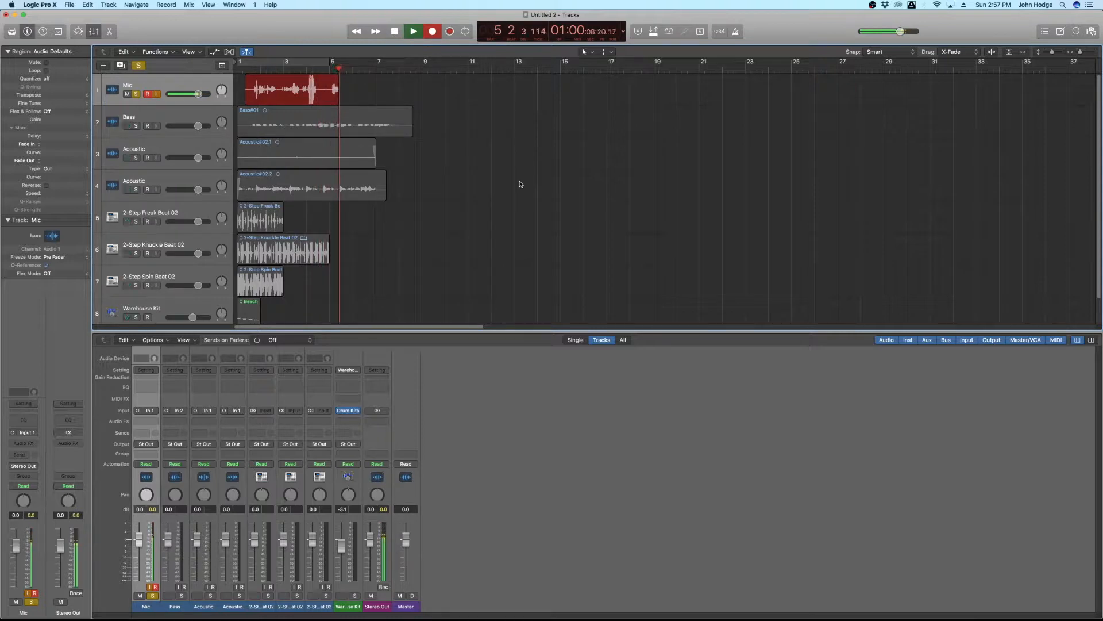
pyautogui.press('space')
# Step: Examine the newly recorded Mic waveform closely, focusing on the clipped peaks just after bar 4
pyautogui.press('z')
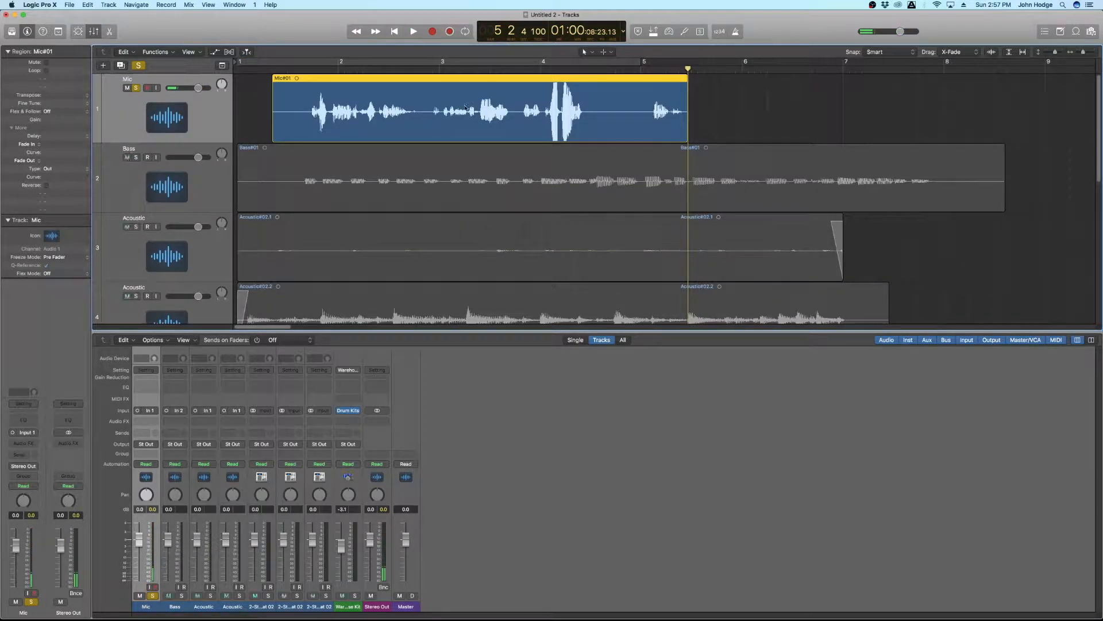
pyautogui.press('super+Down')
pyautogui.press('super+Down')
pyautogui.click(210, 511)
pyautogui.scroll(1, 539, 174)
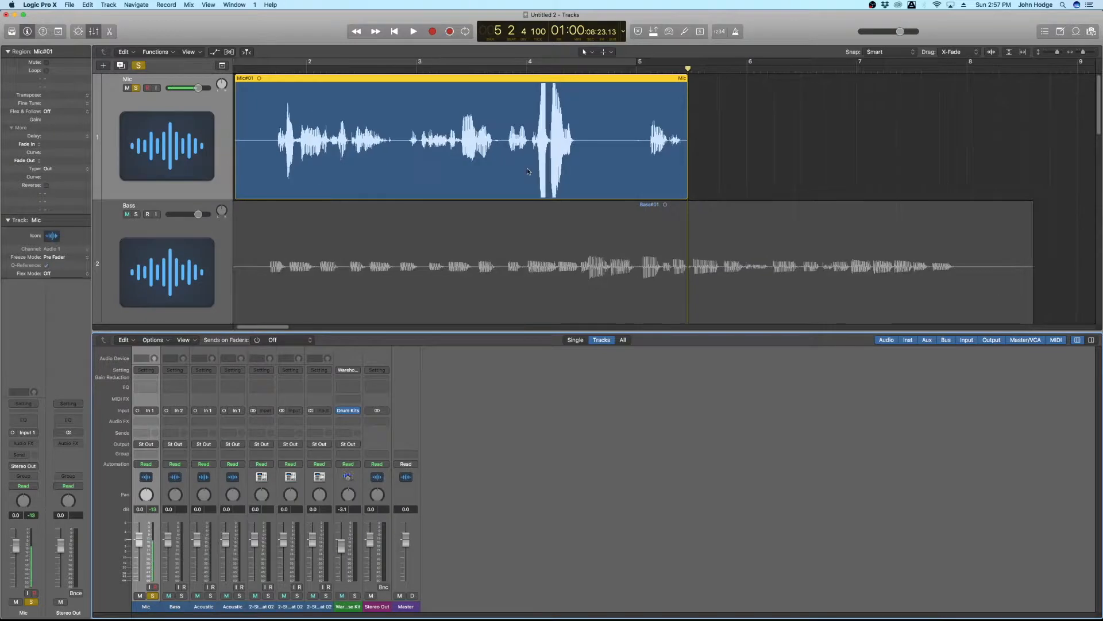
pyautogui.hscroll(-2, 479, 137)
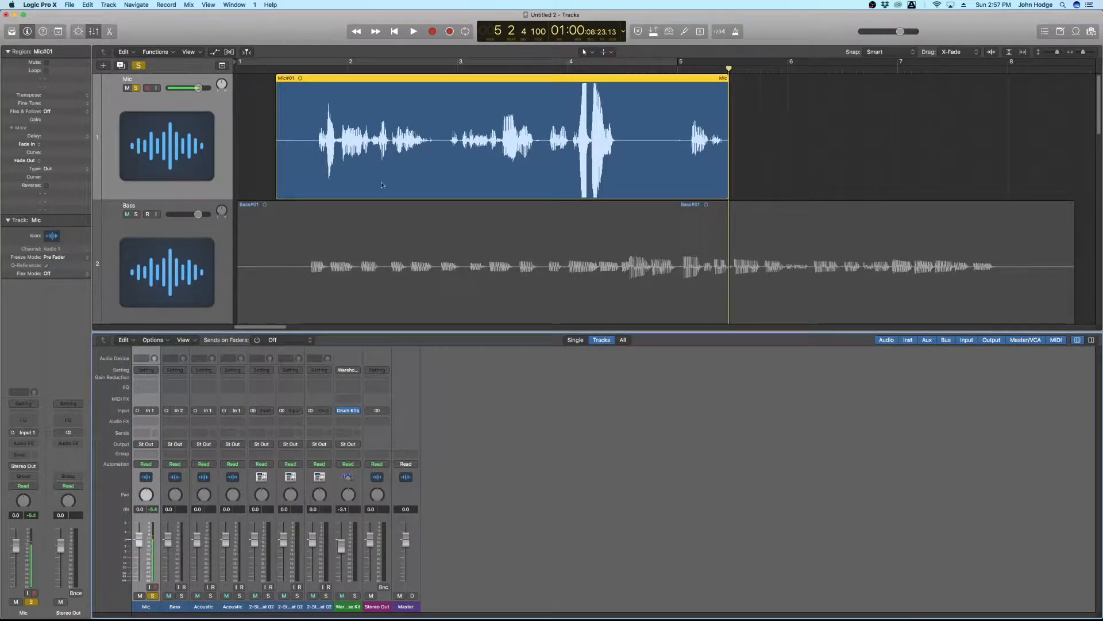
pyautogui.scroll(-4, 482, 147)
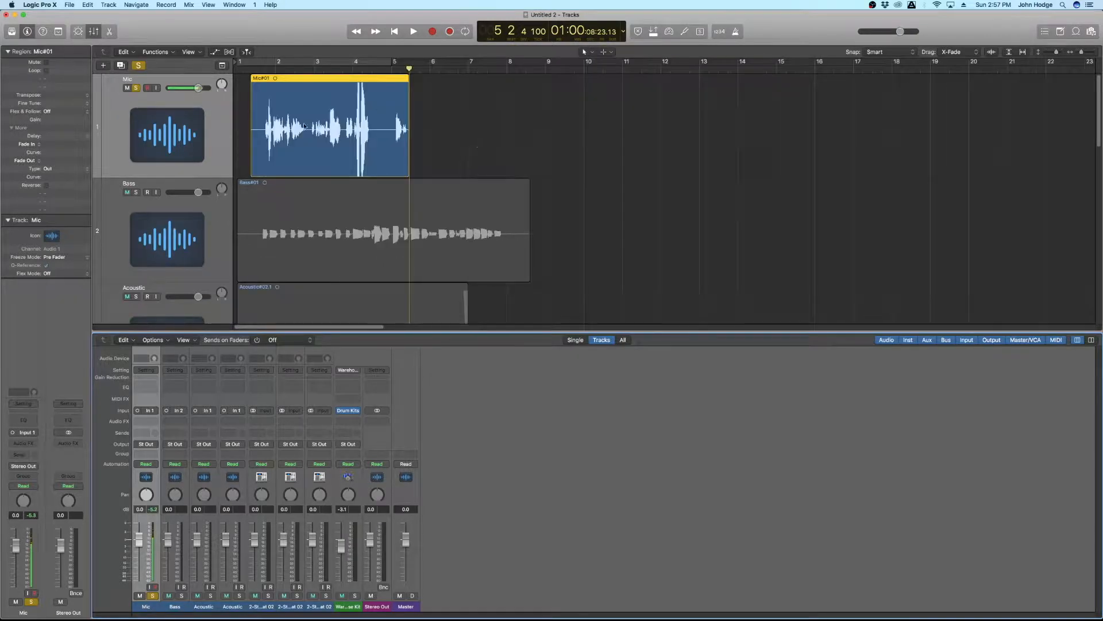
pyautogui.scroll(5, 309, 166)
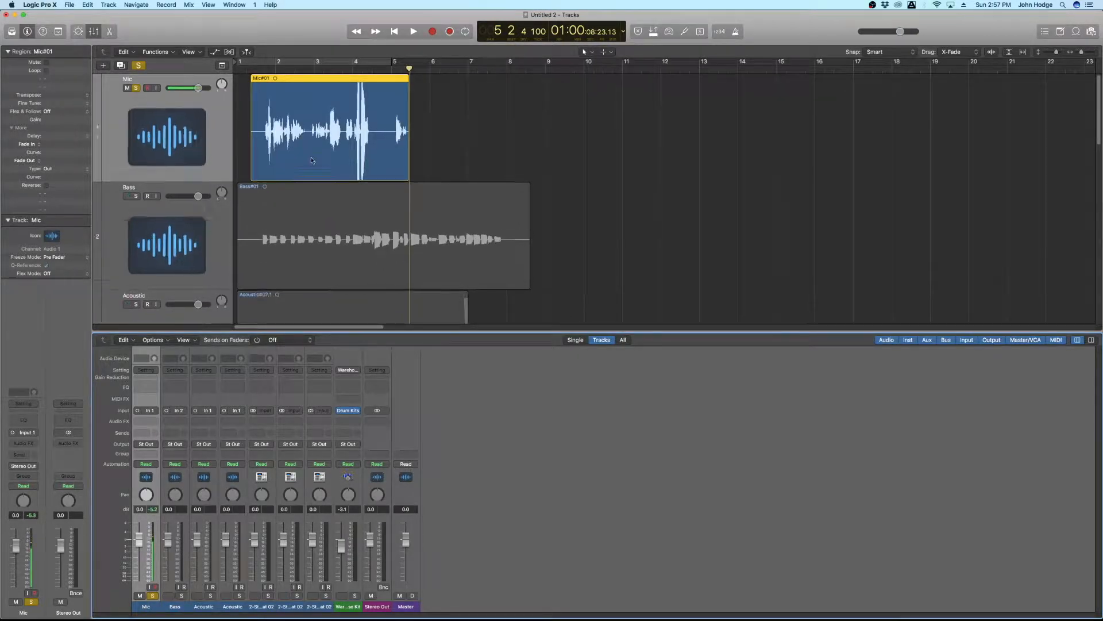
pyautogui.scroll(4, 321, 151)
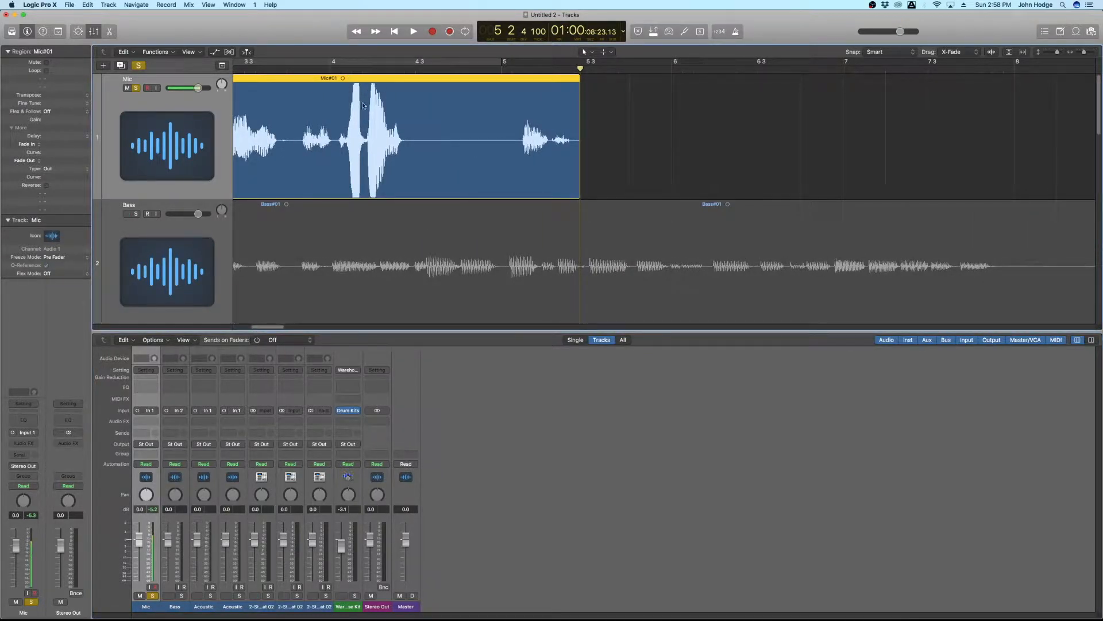
pyautogui.scroll(6, 371, 144)
pyautogui.hscroll(-5, 374, 154)
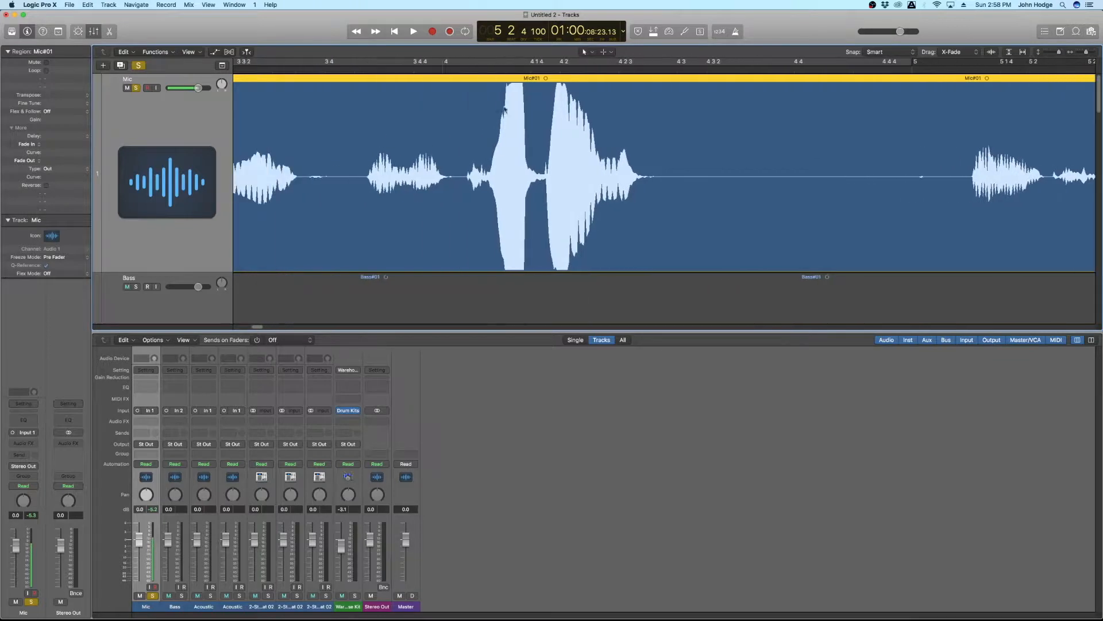
pyautogui.click(541, 69)
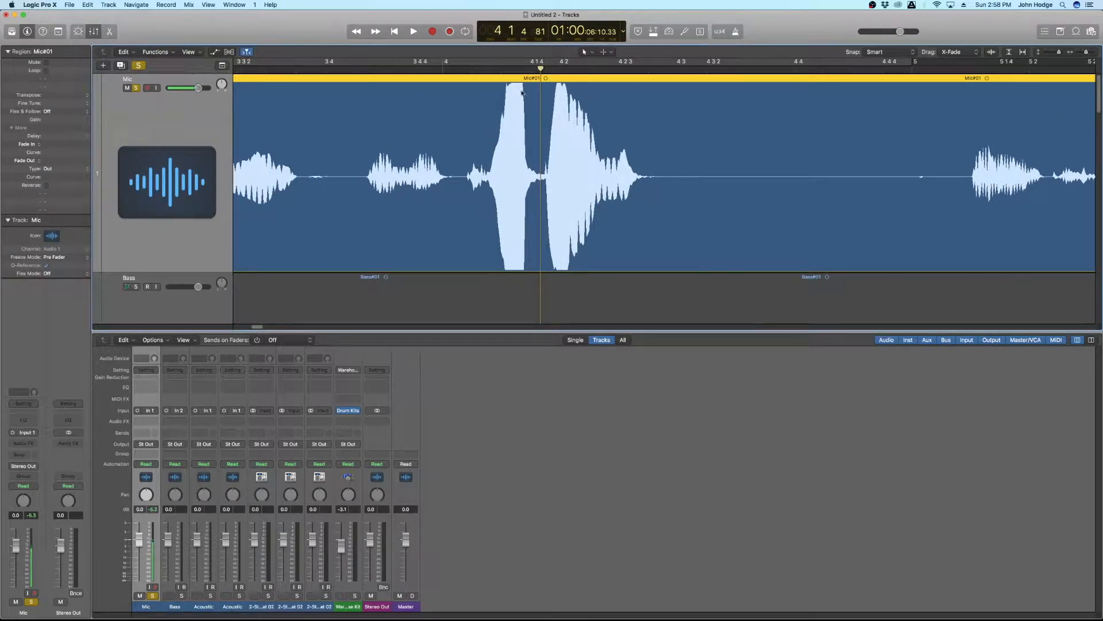
pyautogui.scroll(-5, 531, 135)
pyautogui.scroll(-5, 531, 138)
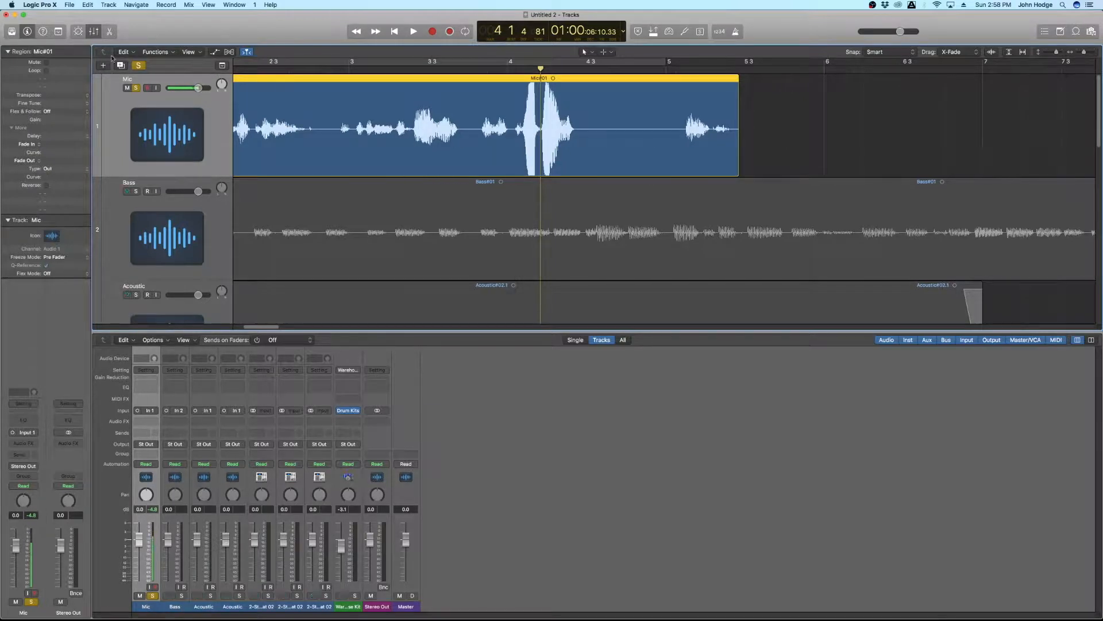
# Step: Turn off the Mic track's solo and move its recorded region to the start of bar 1
pyautogui.press('super+a')
pyautogui.press('super+Left')
pyautogui.press('super+Left')
pyautogui.press('super+Left')
pyautogui.press('super+Up')
pyautogui.press('super+Up')
pyautogui.press('super+Up')
pyautogui.press('super+Up')
pyautogui.press('super+Up')
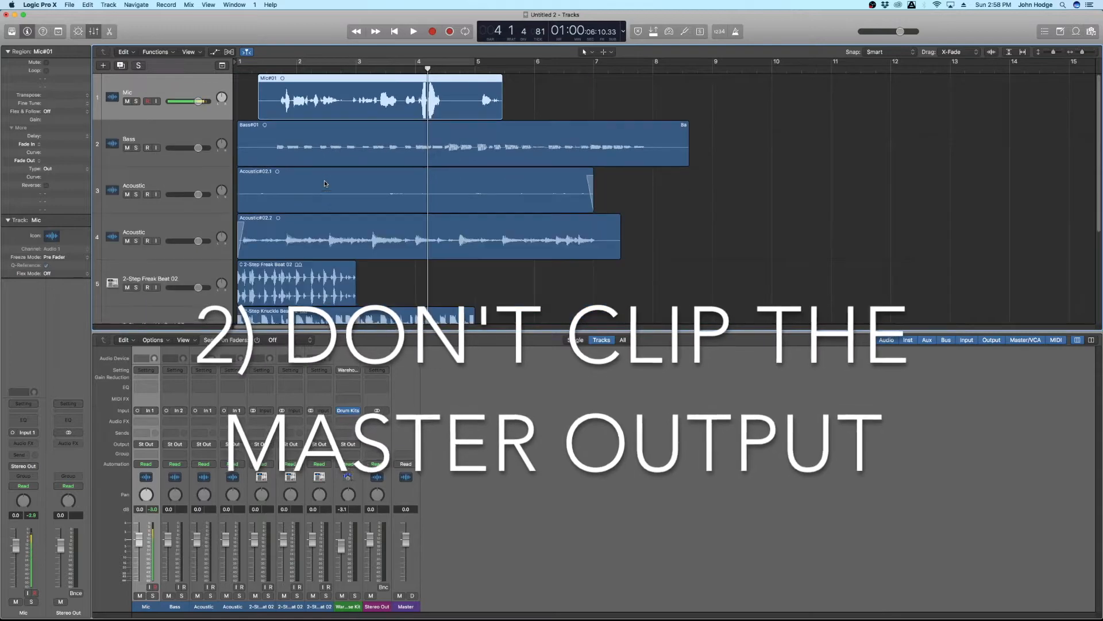
pyautogui.press('super+Up')
pyautogui.press('super+Up')
pyautogui.moveTo(278, 92); pyautogui.dragTo(255, 95)
pyautogui.scroll(-2, 279, 253)
# Step: Set the Warehouse Kit volume to 0.0 dB, play the full mix from the beginning and clear the Stereo Out peak reading
pyautogui.scroll(-1, 279, 258)
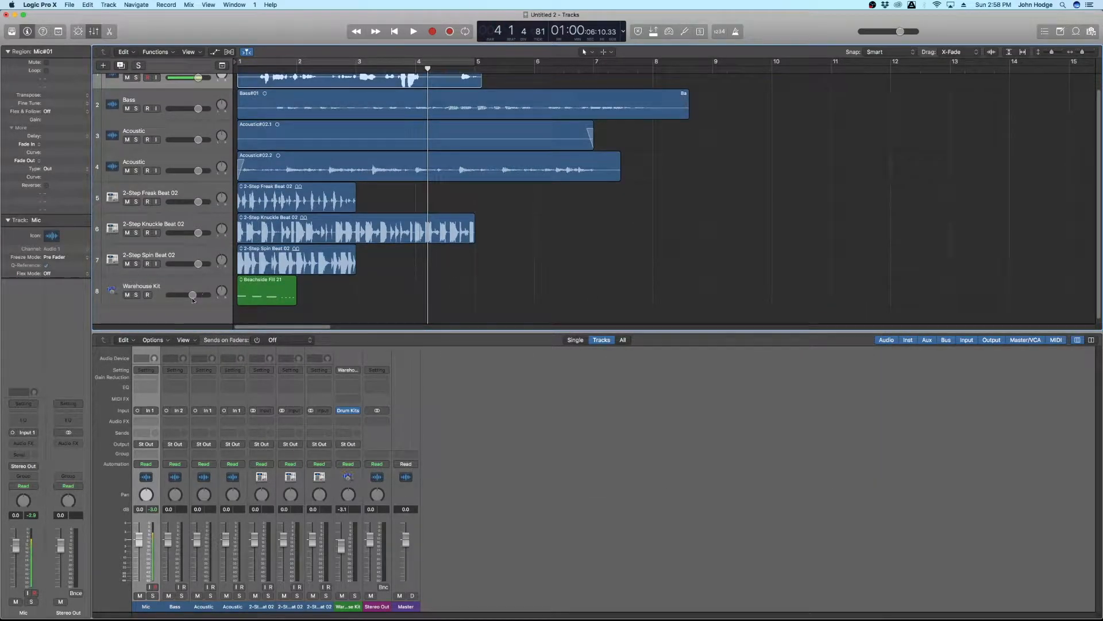
pyautogui.press('super+Up')
pyautogui.press('Return')
pyautogui.press('space')
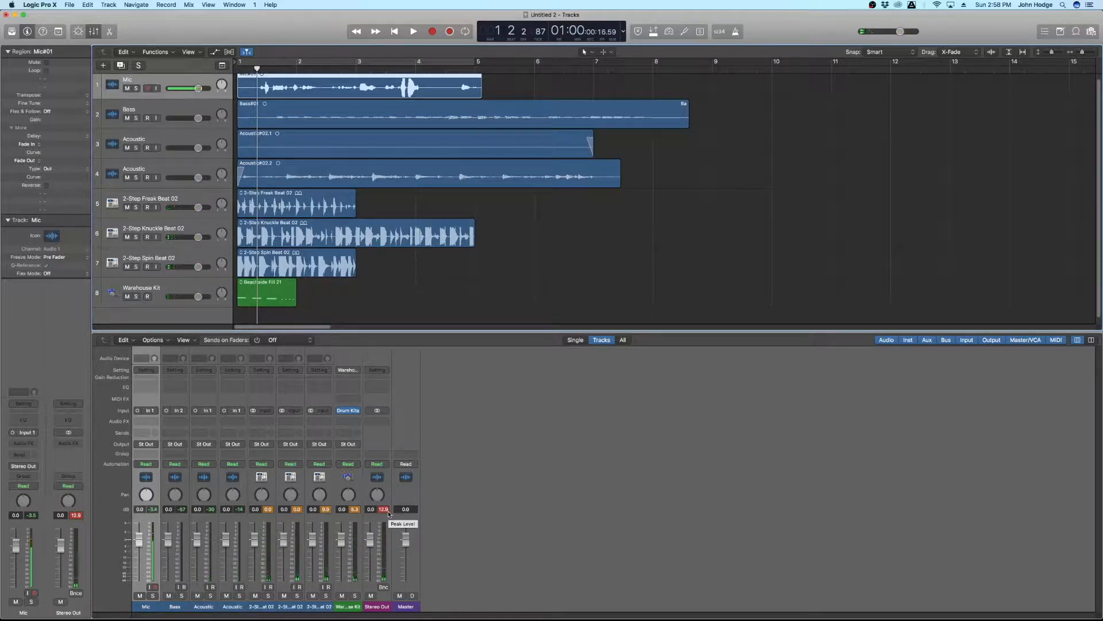
pyautogui.click(384, 509)
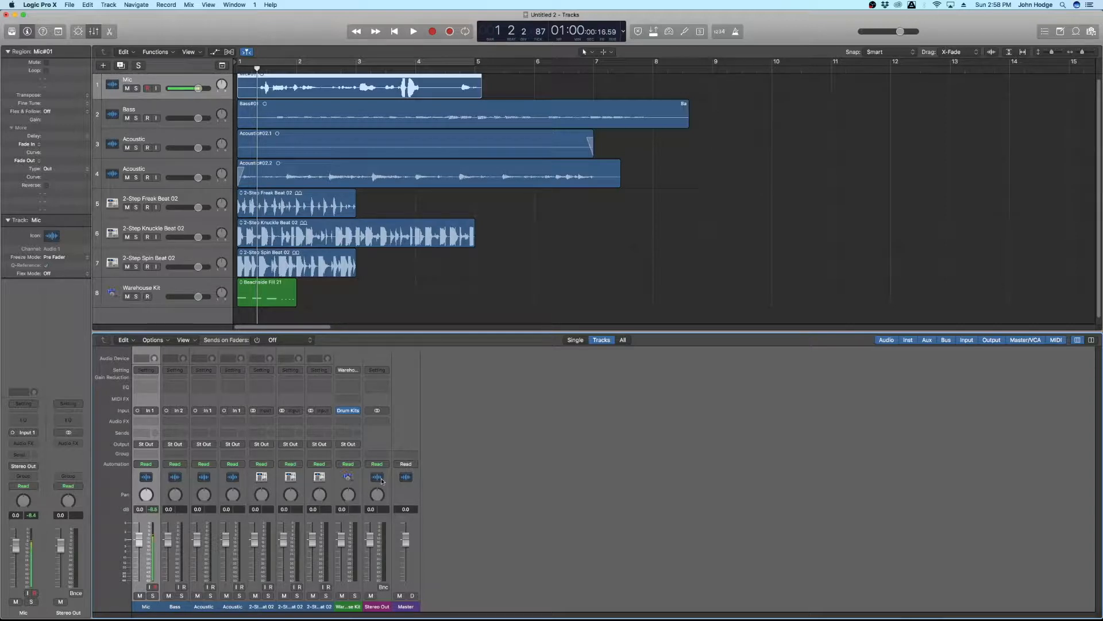
# Step: Lower the Stereo Out fader to -16.8 dB and play the full mix again to check the output level
pyautogui.moveTo(372, 538); pyautogui.dragTo(377, 576)
pyautogui.press('space')
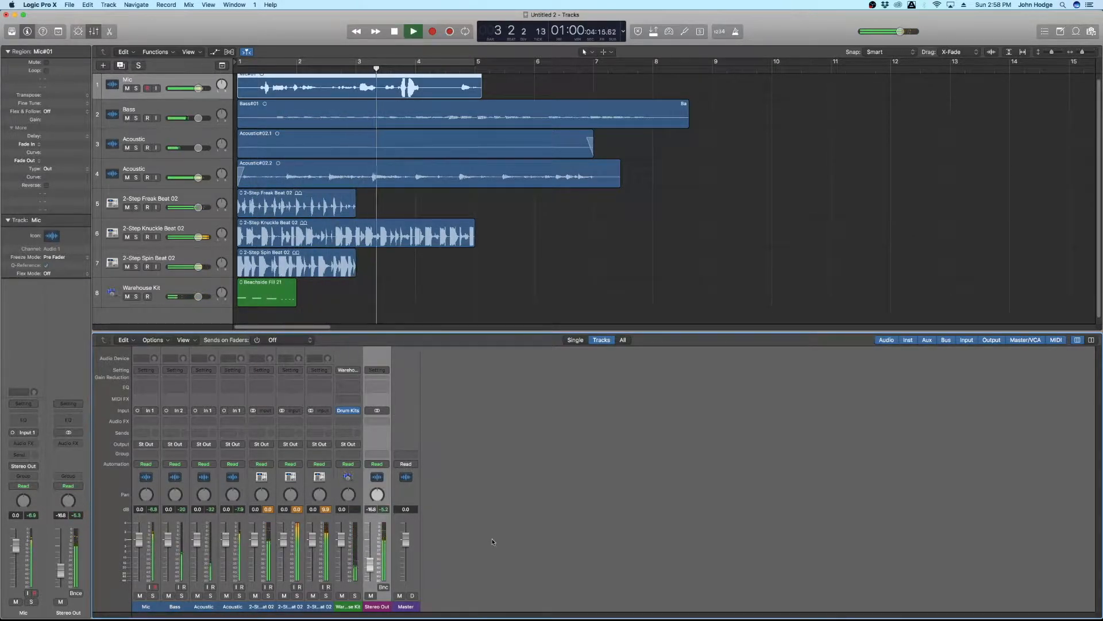
pyautogui.press('space')
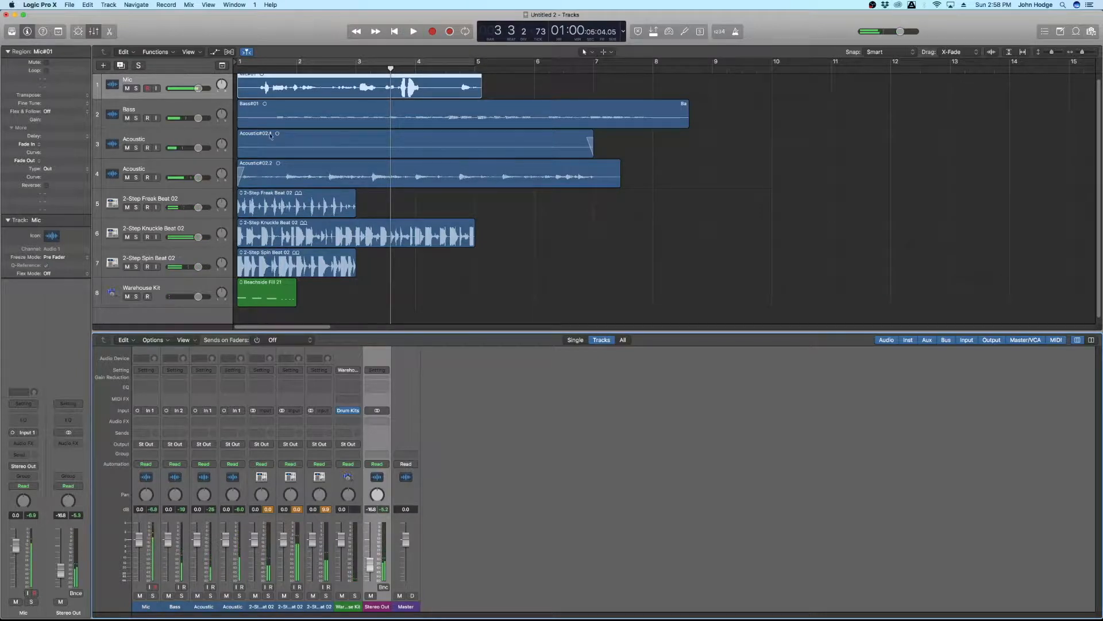
pyautogui.press('Return')
pyautogui.press('space')
pyautogui.press('space')
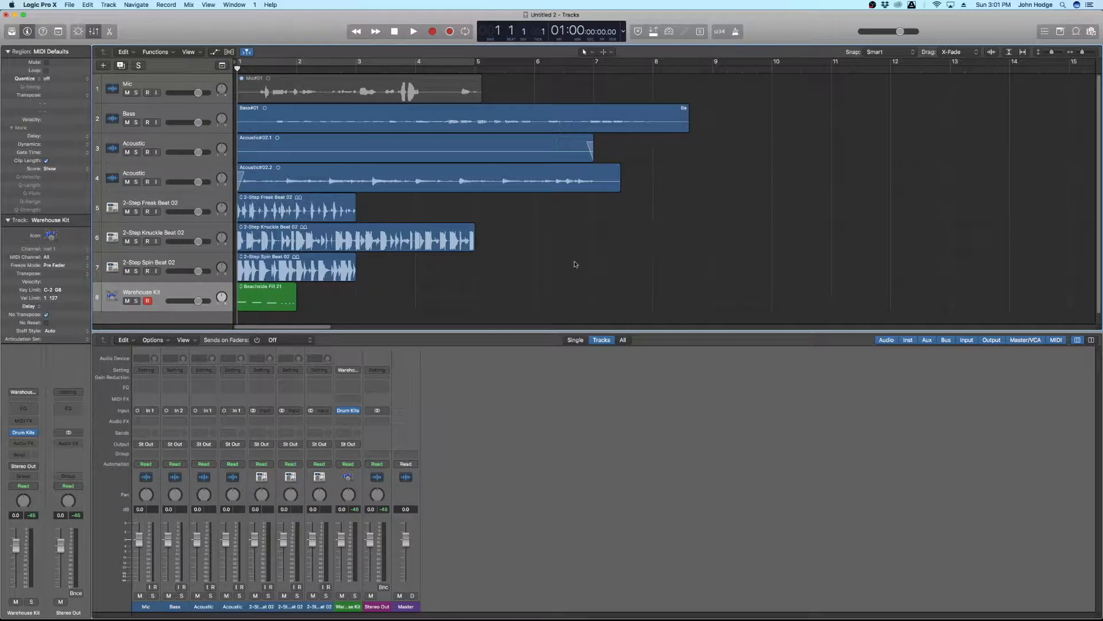
# Step: Solo the Acoustic track holding the quiet Acoustic#02.1 region and play it to check its level
pyautogui.click(308, 265)
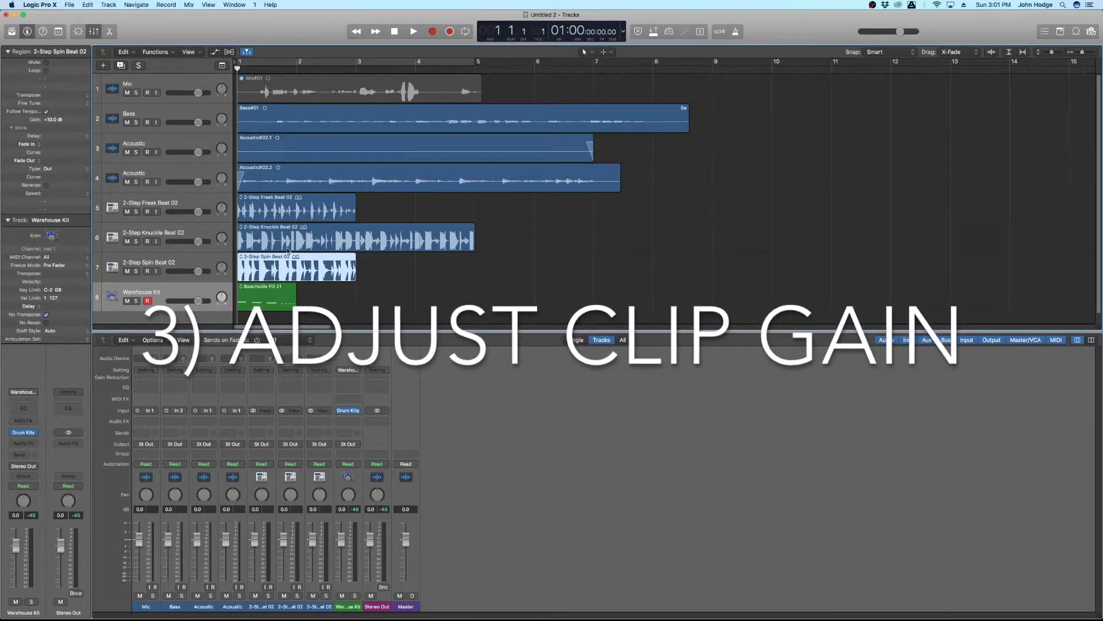
pyautogui.click(311, 163)
pyautogui.press('super+Down')
pyautogui.press('super+Right')
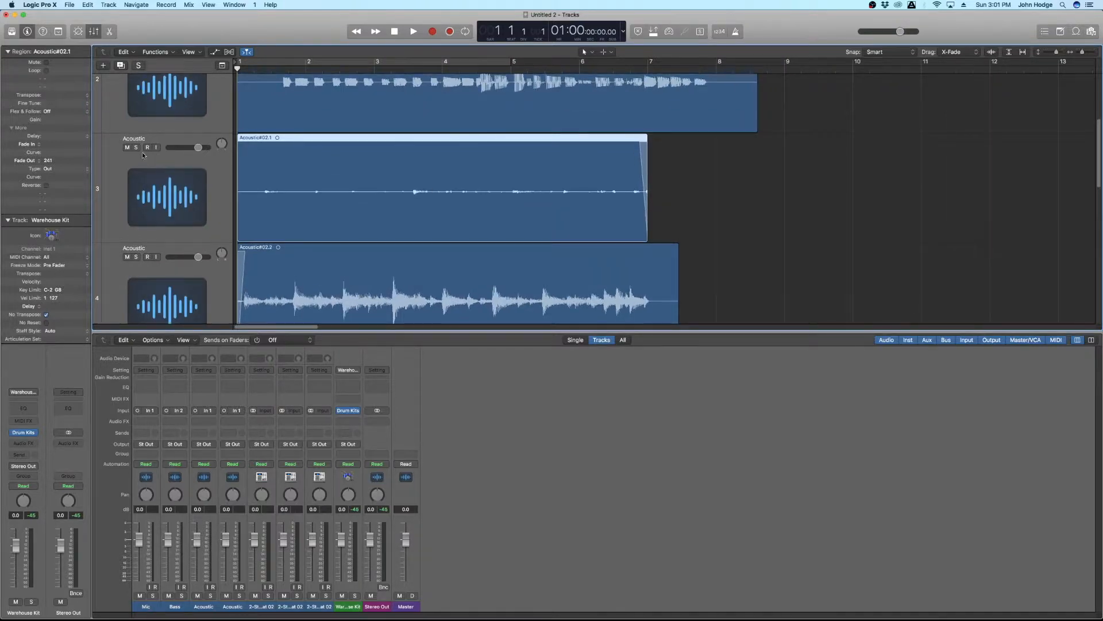
pyautogui.press('s')
pyautogui.press('space')
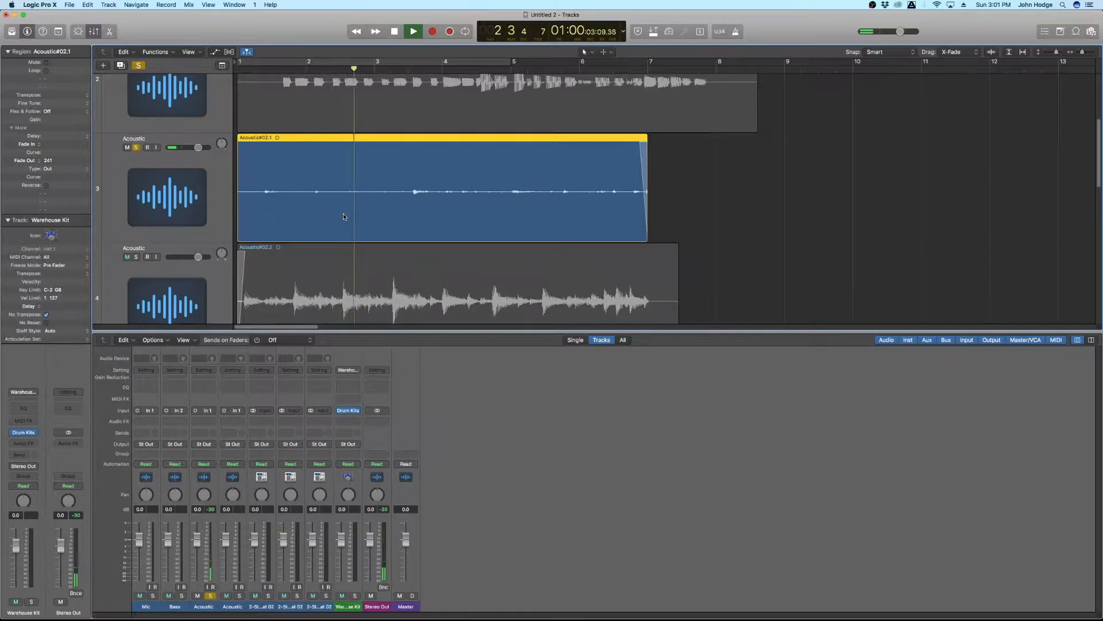
pyautogui.press('space')
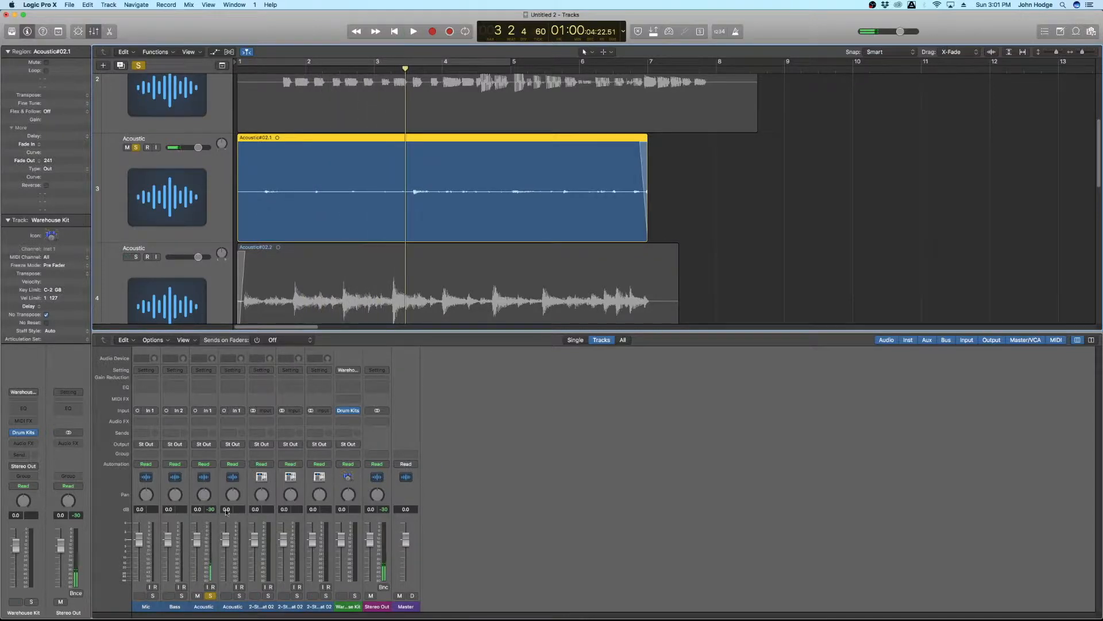
# Step: Try boosting the soloed Acoustic track with its volume fader during playback and reset the fader to 0.0 dB
pyautogui.moveTo(199, 542); pyautogui.dragTo(198, 521)
pyautogui.press('space')
pyautogui.press('space')
pyautogui.keyDown('alt'); pyautogui.click(196, 523); pyautogui.keyUp('alt')
# Step: Raise the gain of the Acoustic#02.1 region to +16.0 dB, checking the level with playback
pyautogui.click(740, 201)
pyautogui.click(317, 184)
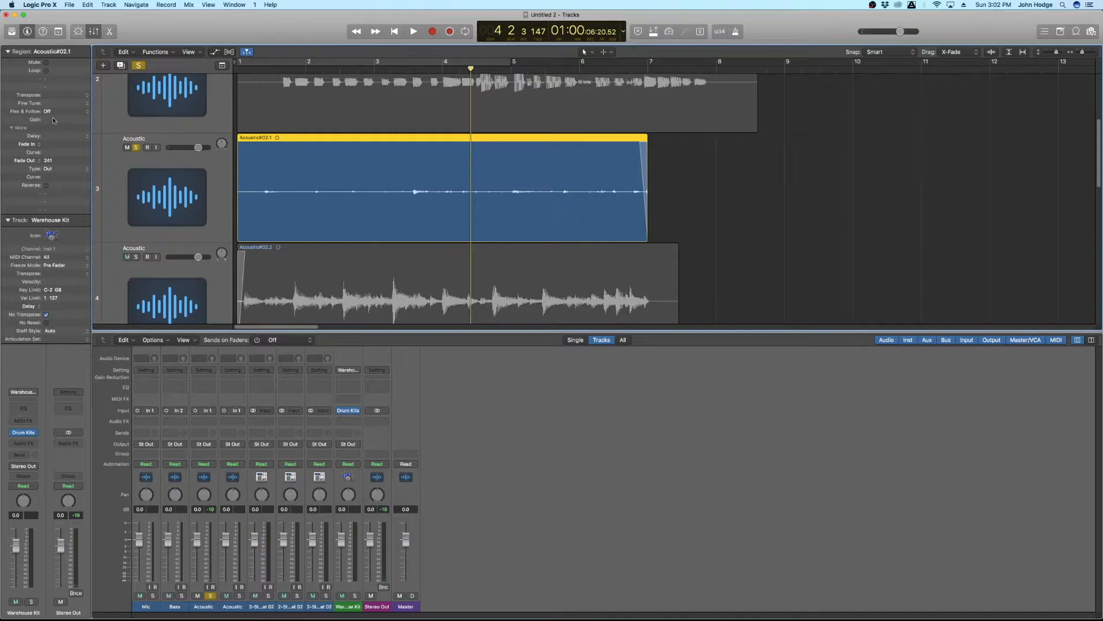
pyautogui.moveTo(58, 120); pyautogui.dragTo(58, 66)
pyautogui.scroll(-4, 401, 140)
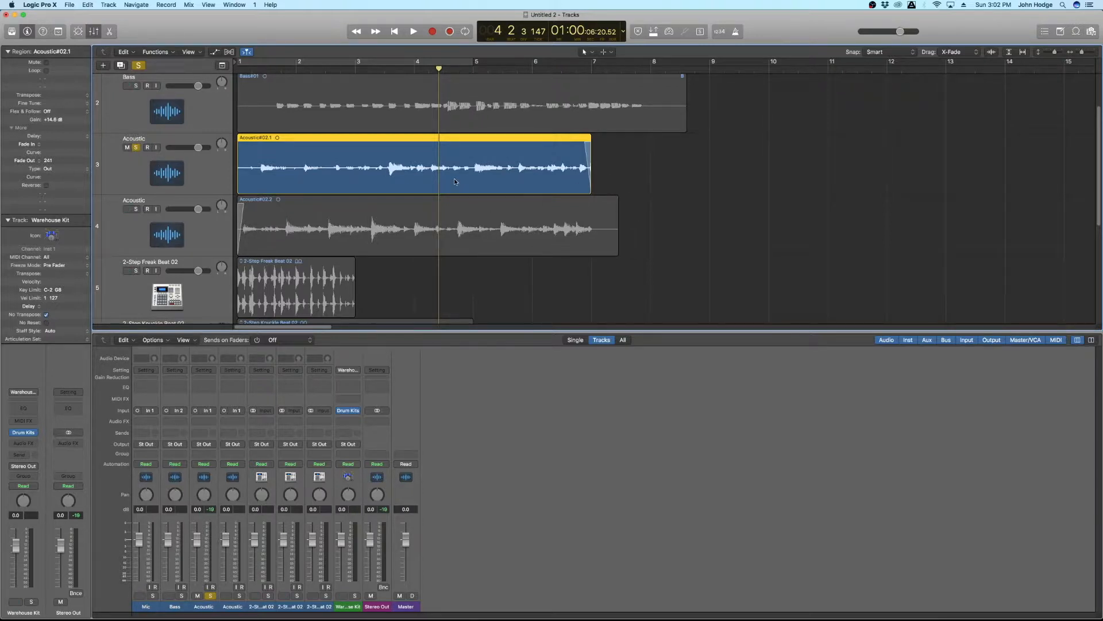
pyautogui.press('space')
pyautogui.moveTo(53, 120); pyautogui.dragTo(53, 114)
pyautogui.scroll(-5, 343, 212)
pyautogui.scroll(3, 342, 212)
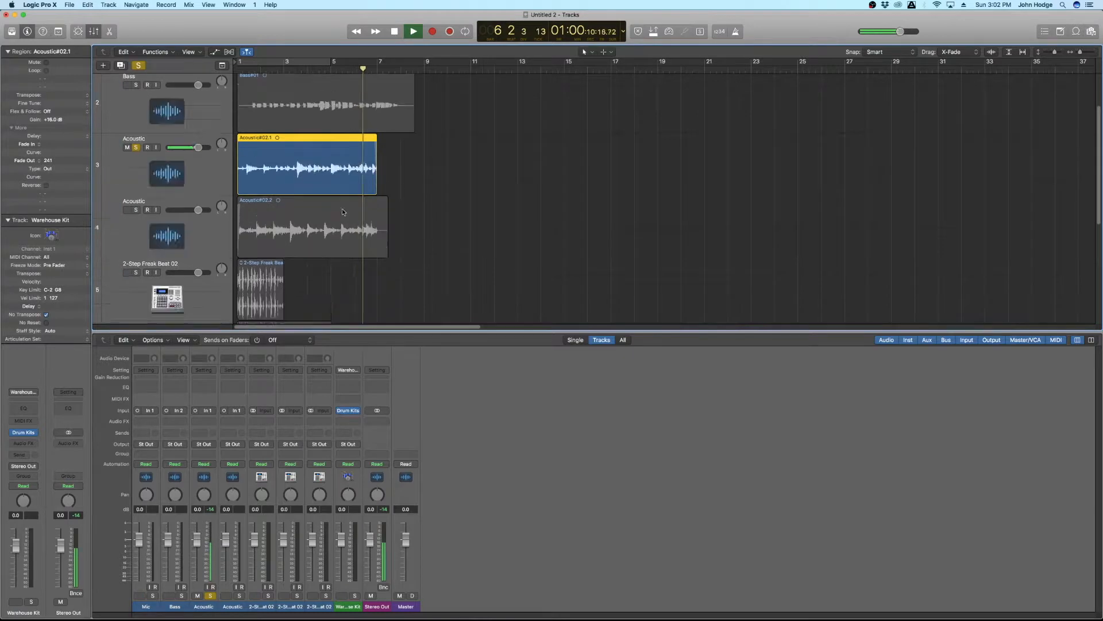
pyautogui.scroll(3, 342, 212)
pyautogui.press('space')
pyautogui.scroll(3, 336, 204)
# Step: Switch the solo to the Acoustic track holding Acoustic#02.2 and lower its volume to -2.2 dB during playback
pyautogui.click(471, 164)
pyautogui.click(333, 176)
pyautogui.click(137, 148)
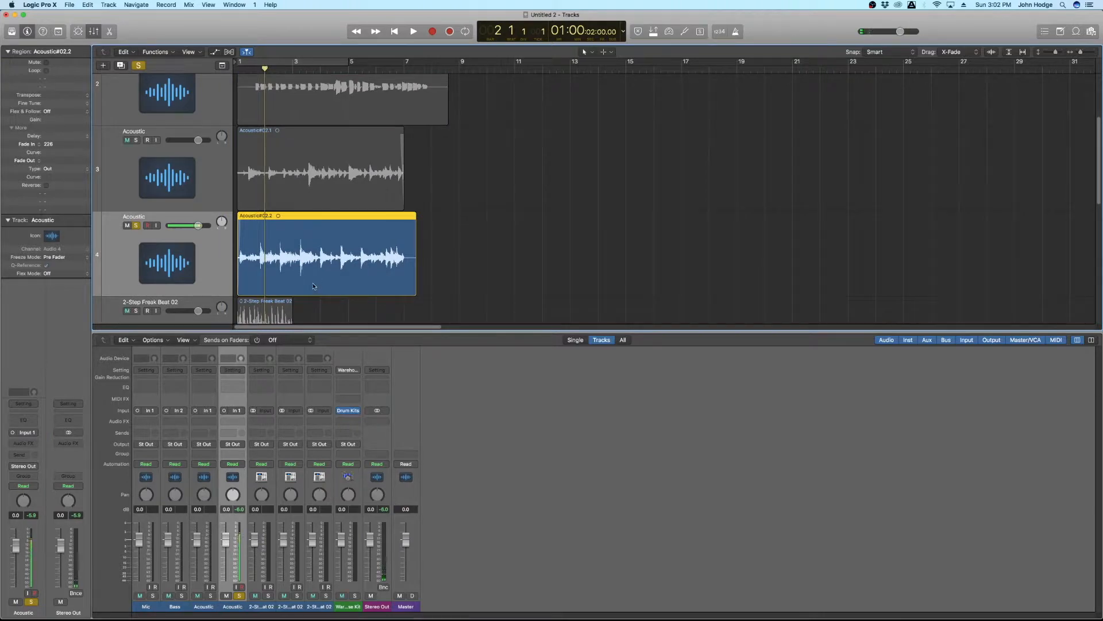
pyautogui.scroll(-5, 331, 260)
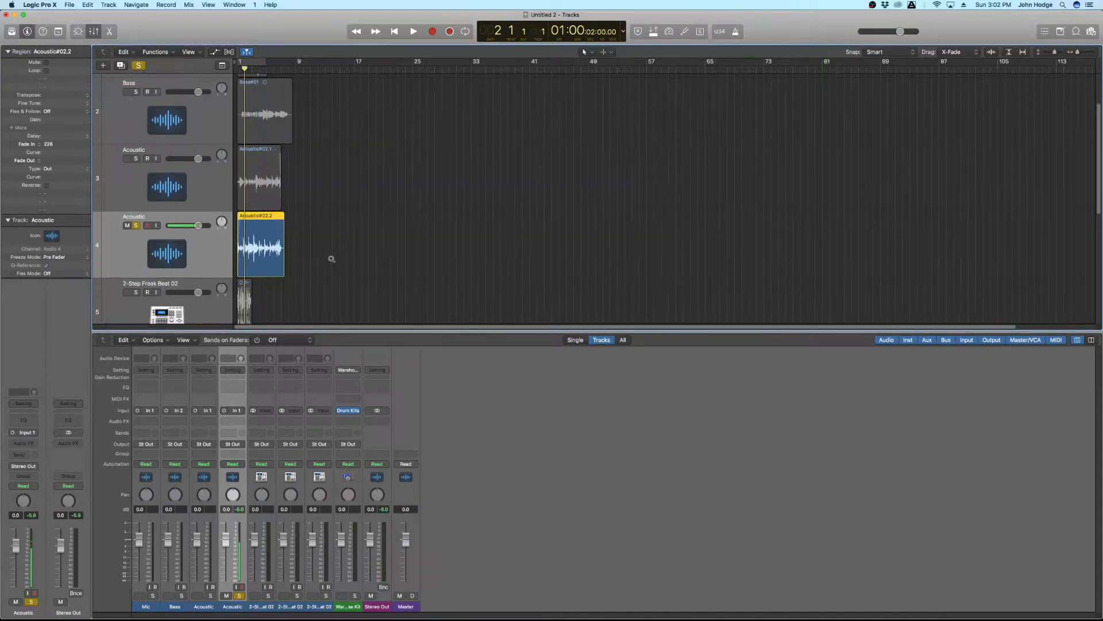
pyautogui.scroll(1, 313, 259)
pyautogui.press('space')
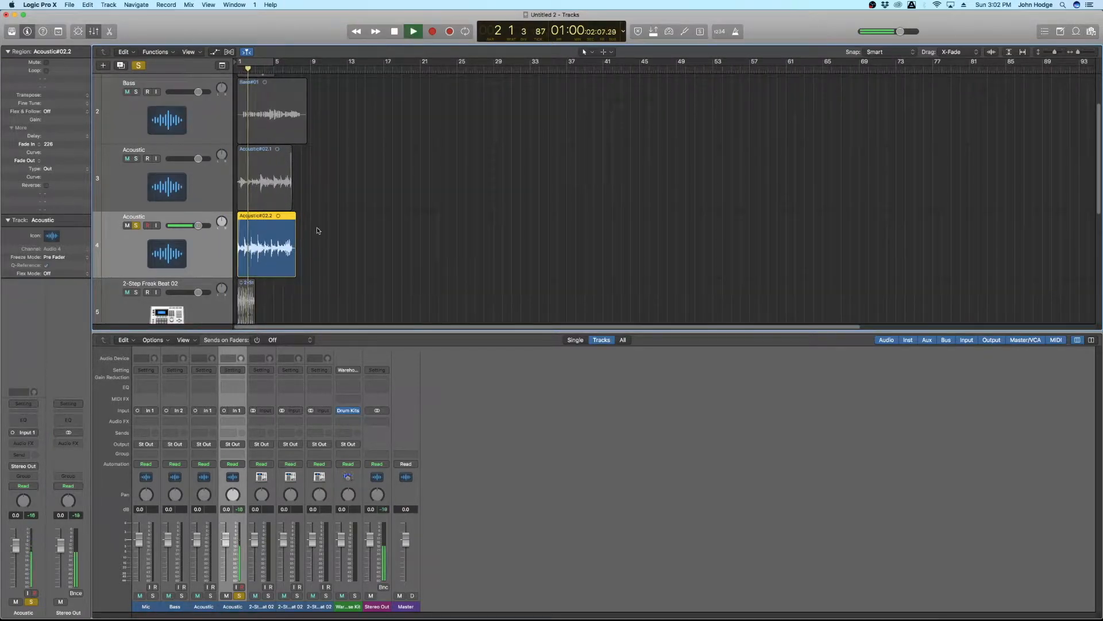
pyautogui.scroll(3, 315, 229)
pyautogui.hscroll(-2, 316, 233)
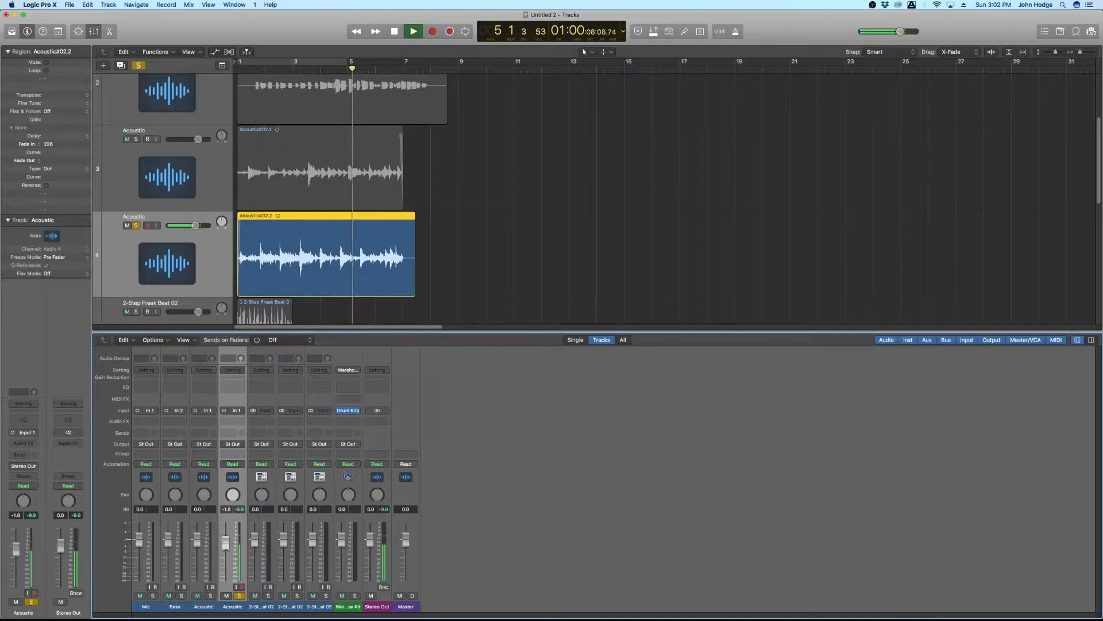
pyautogui.press('space')
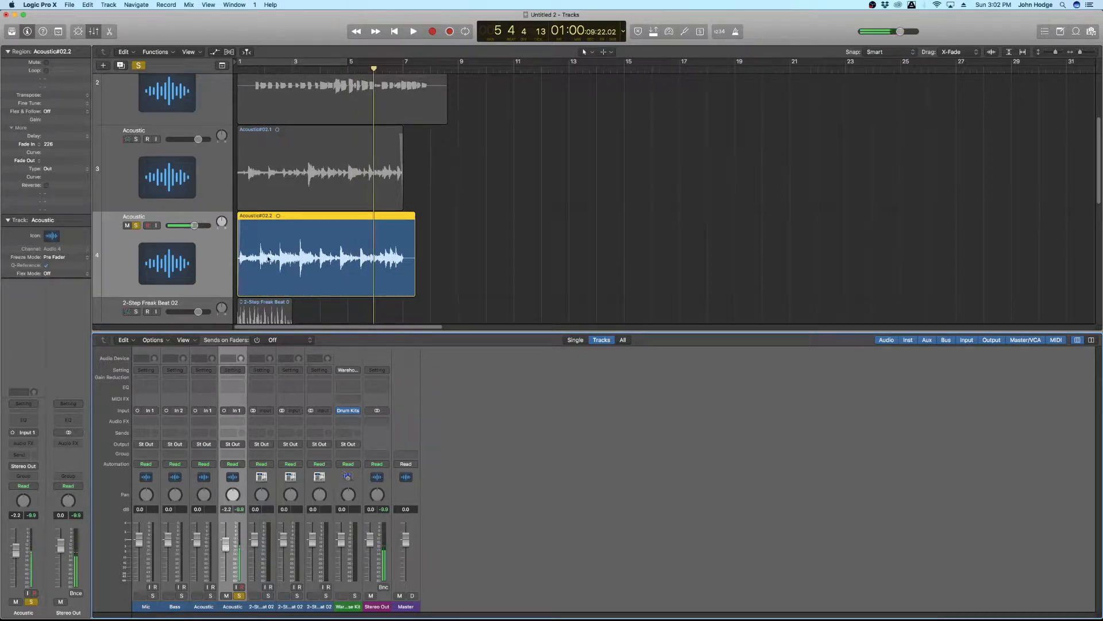
# Step: Switch the solo from the Acoustic#02.2 track to the Bass track and play it to check its level
pyautogui.click(135, 225)
pyautogui.click(157, 112)
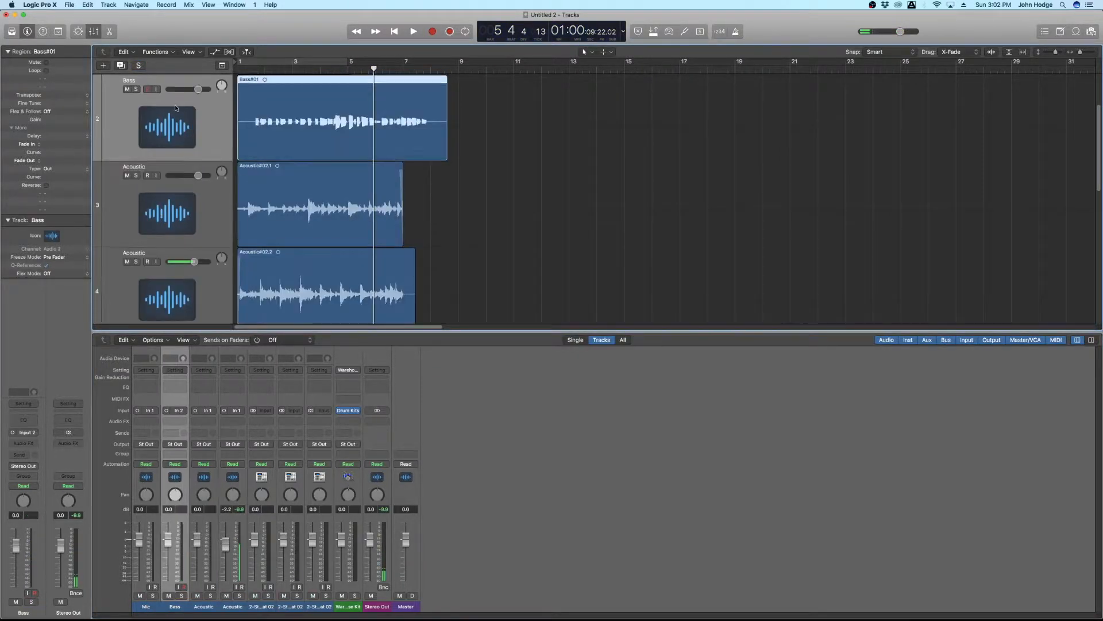
pyautogui.scroll(3, 158, 147)
pyautogui.click(136, 139)
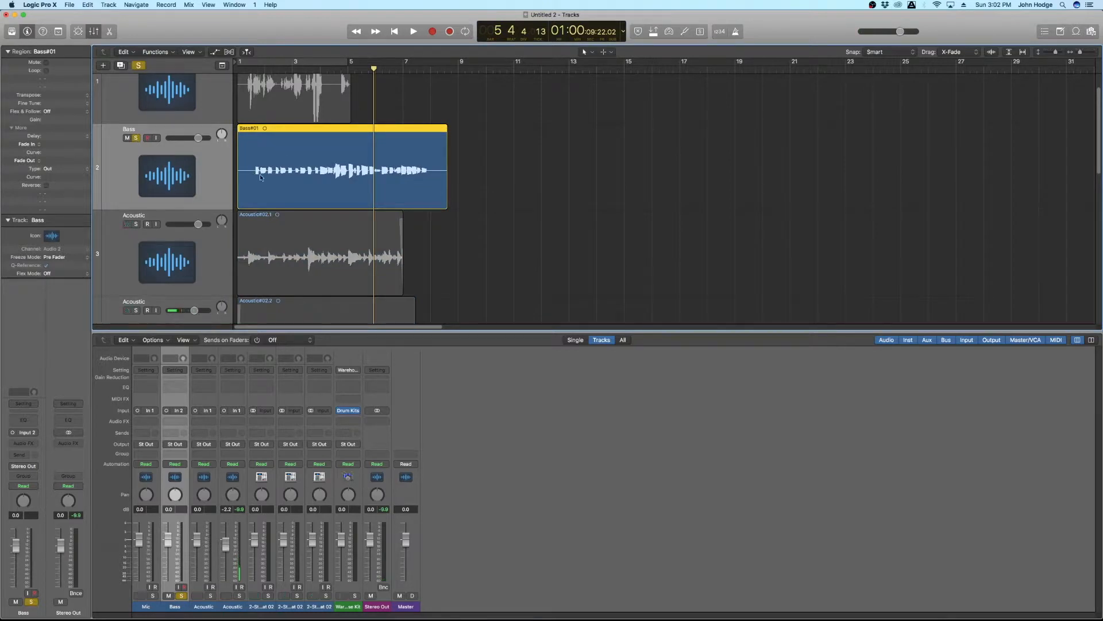
pyautogui.press('space')
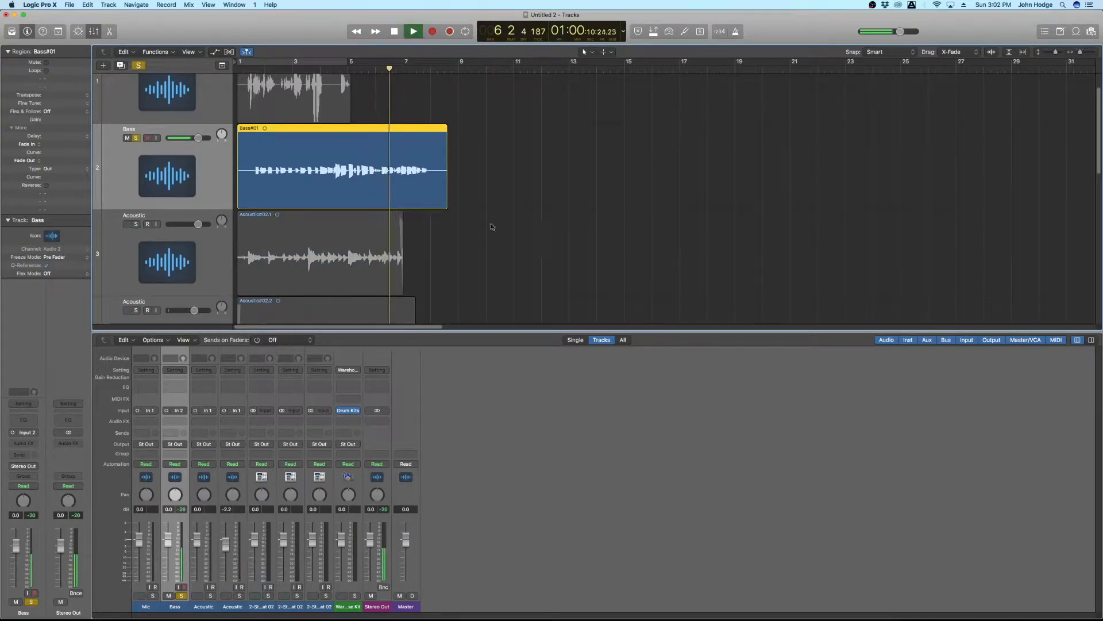
pyautogui.press('space')
# Step: Raise the region gain of the Bass#01 recording
pyautogui.click(497, 152)
pyautogui.click(404, 169)
pyautogui.moveTo(47, 120); pyautogui.dragTo(47, 107)
pyautogui.click(624, 266)
pyautogui.press('super+Left')
pyautogui.press('super+Left')
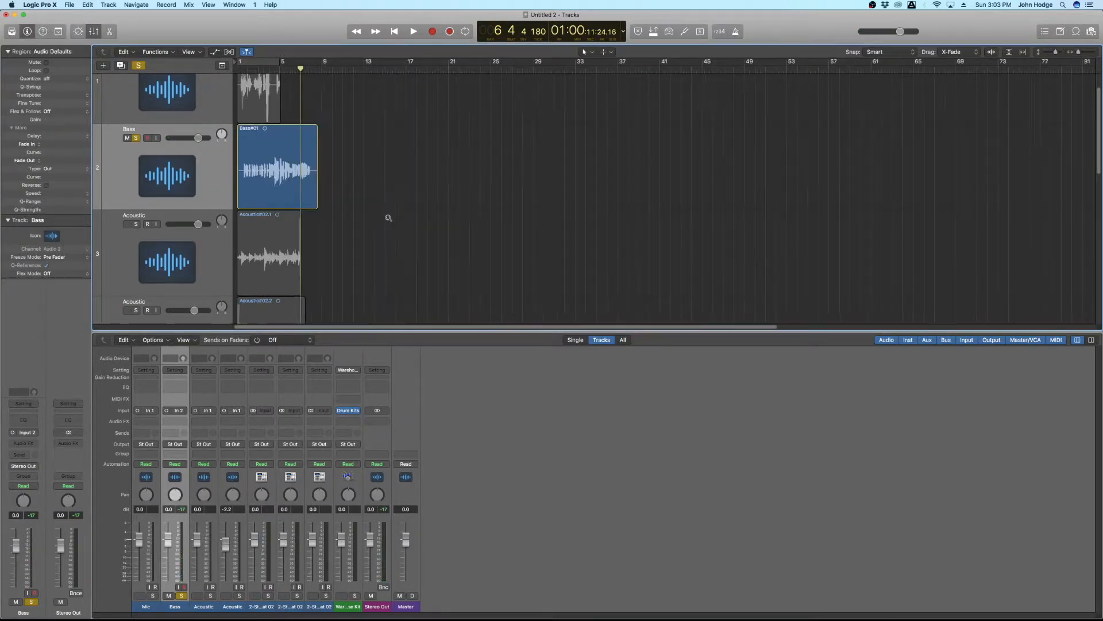
# Step: Turn off the solo on the Bass track
pyautogui.press('super+Up')
pyautogui.press('super+Up')
pyautogui.click(135, 152)
pyautogui.scroll(-3, 235, 163)
pyautogui.press('super+Right')
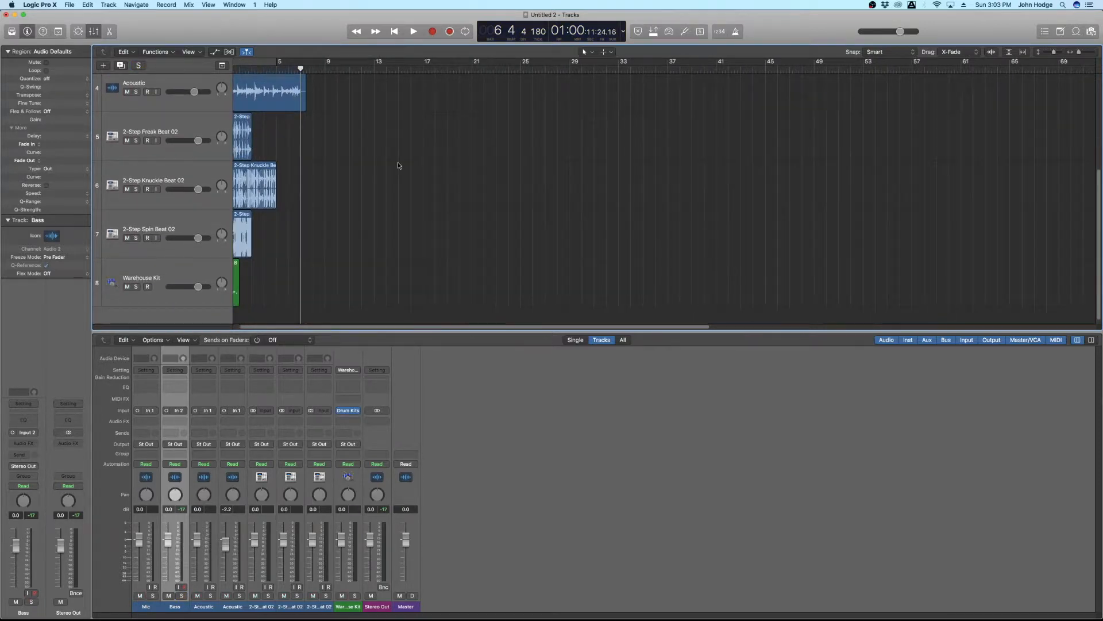
# Step: Select the 2-Step Freak, Knuckle and Spin Beat 02 tracks together with their regions
pyautogui.hscroll(-1, 400, 166)
pyautogui.click(249, 138)
pyautogui.press('super+Right')
pyautogui.press('super+Right')
pyautogui.press('super+Right')
pyautogui.press('super+Right')
pyautogui.press('super+Right')
pyautogui.press('super+Right')
pyautogui.press('super+Right')
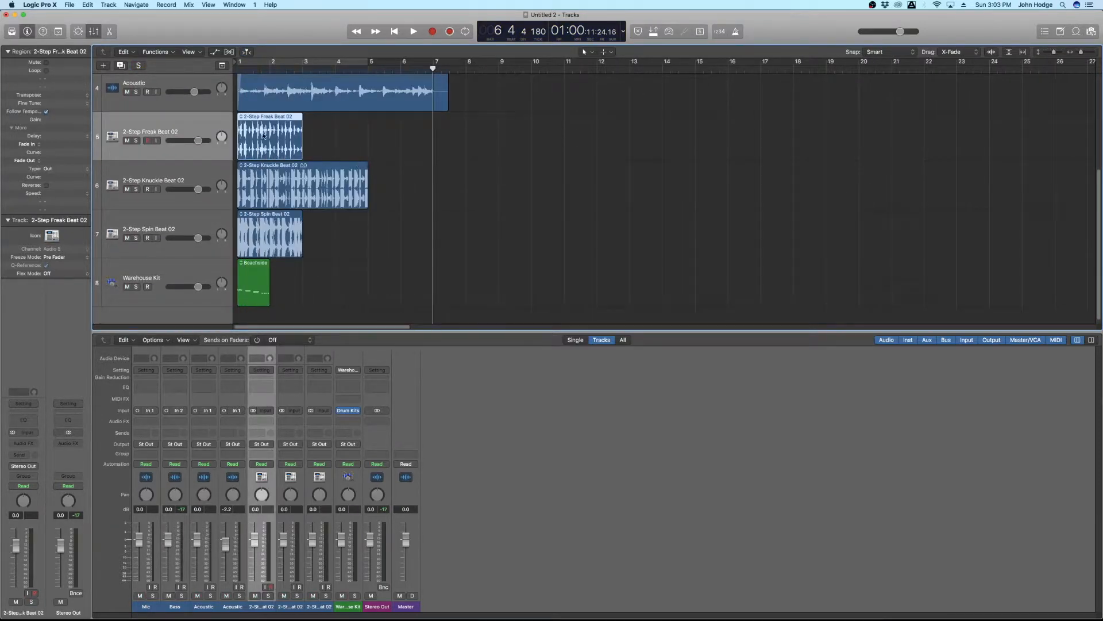
pyautogui.keyDown('shift'); pyautogui.click(192, 224); pyautogui.keyUp('shift')
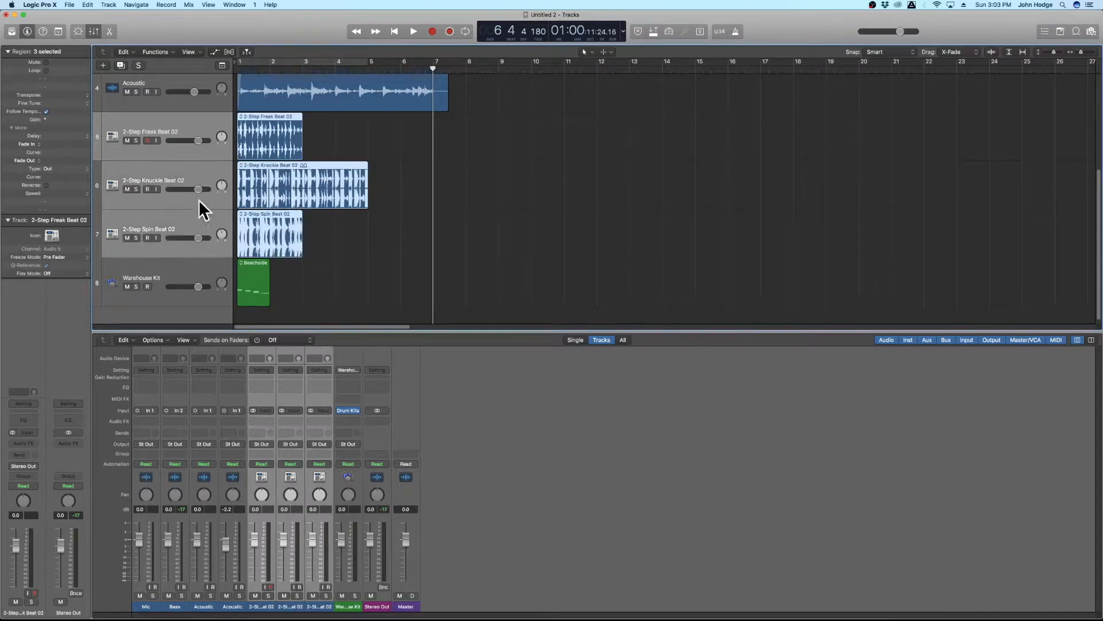
# Step: Show the loop browser to look at the available loops, and hide it again
pyautogui.click(712, 274)
pyautogui.click(1077, 31)
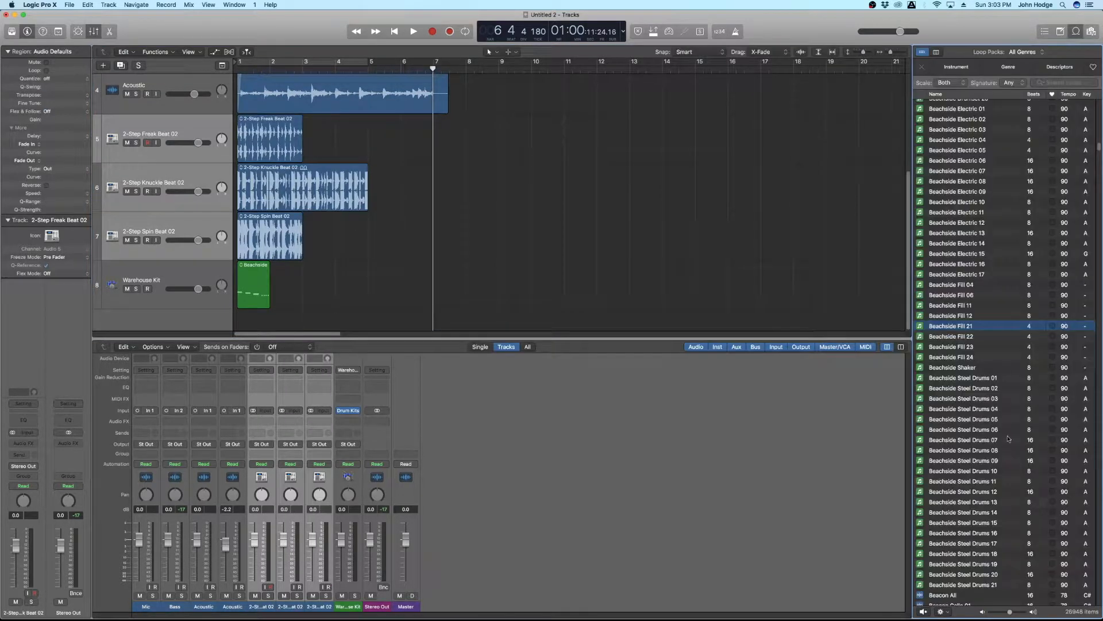
pyautogui.click(1077, 31)
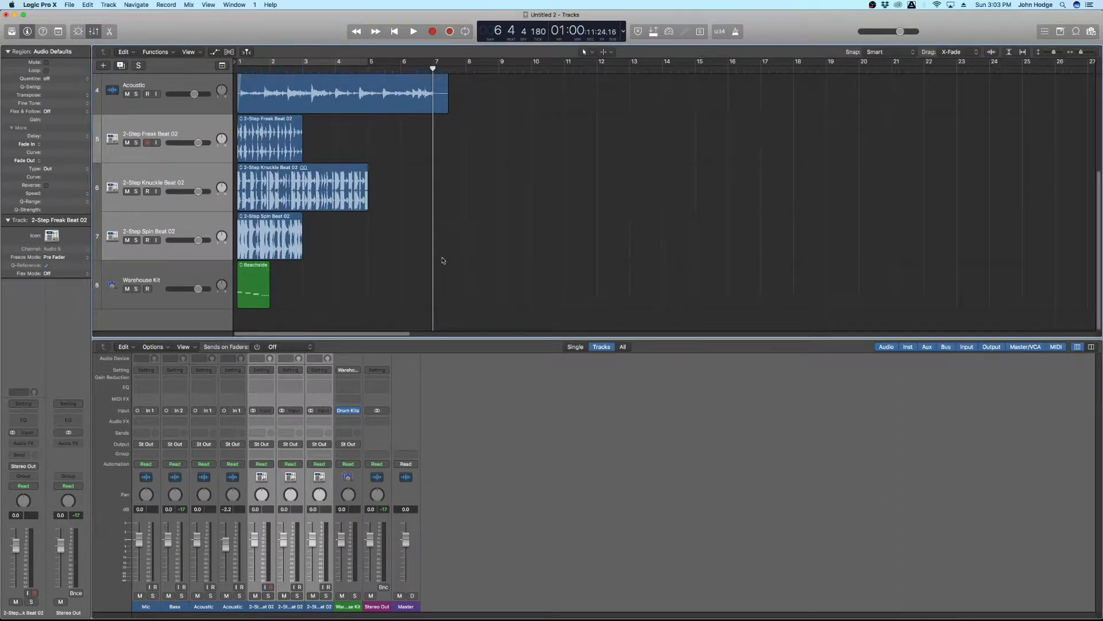
# Step: Lower the region gain of 2-Step Freak Beat 02 to -1.8 dB
pyautogui.click(211, 150)
pyautogui.click(146, 137)
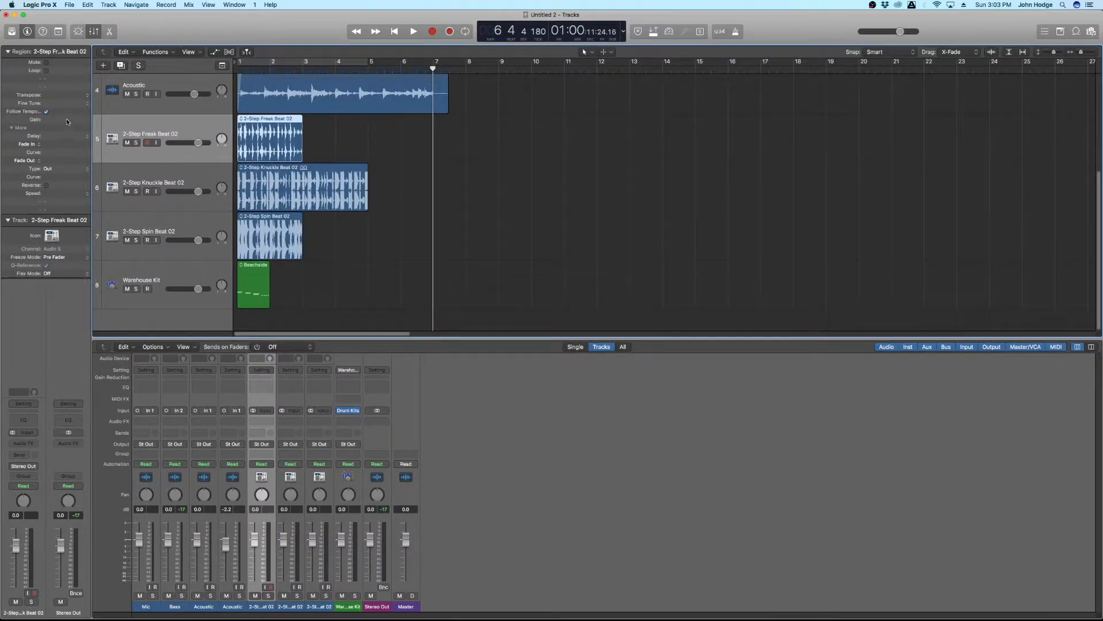
pyautogui.moveTo(66, 119); pyautogui.dragTo(66, 122)
# Step: Lower the region gain of 2-Step Knuckle Beat 02 to -3.8 dB
pyautogui.click(290, 195)
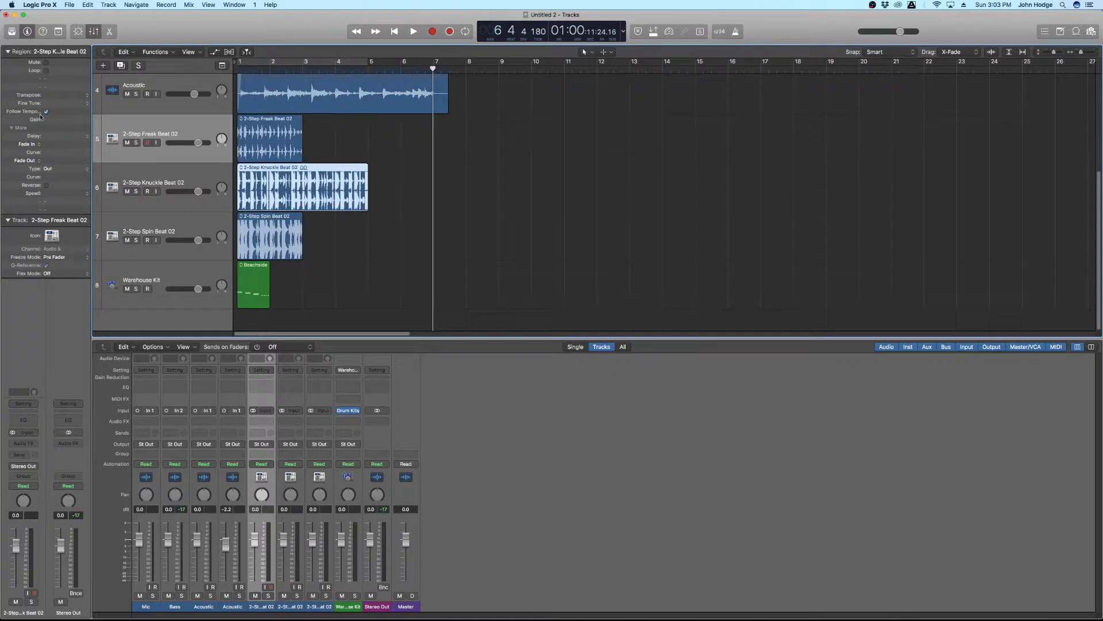
pyautogui.moveTo(65, 120); pyautogui.dragTo(66, 123)
pyautogui.press('super+Down')
pyautogui.press('super+Down')
pyautogui.press('super+Right')
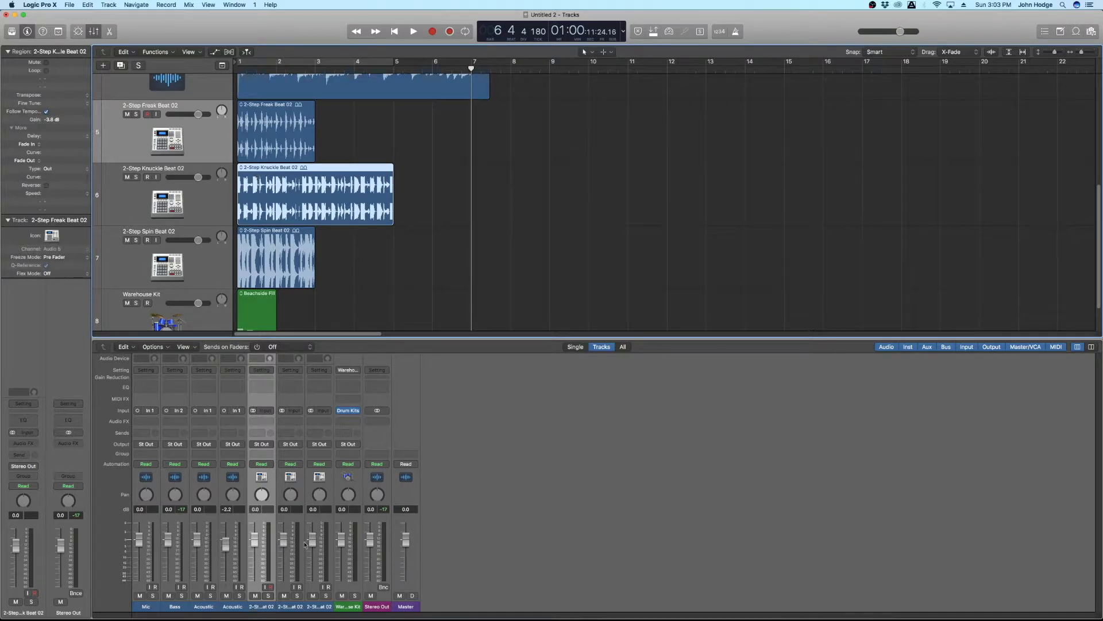
# Step: Reset the volume of the track holding Acoustic#02.2 to 0.0 dB and select the 2-Step Spin Beat 02 region
pyautogui.keyDown('alt'); pyautogui.click(225, 543); pyautogui.keyUp('alt')
pyautogui.click(256, 233)
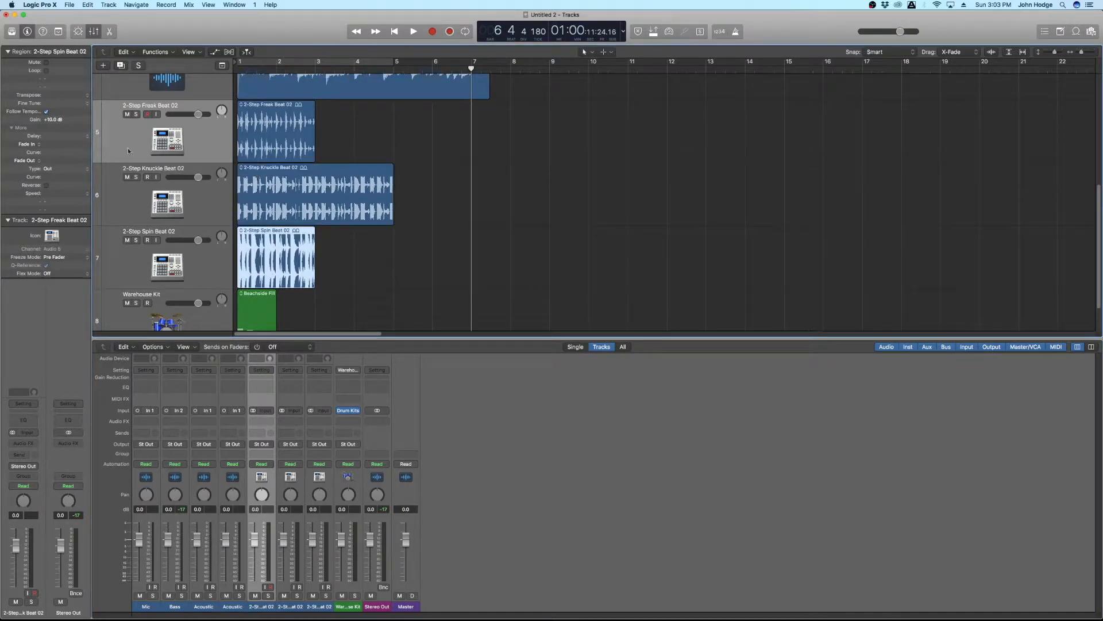
pyautogui.press('super+Up')
pyautogui.press('super+Left')
pyautogui.press('super+Up')
pyautogui.press('super+Up')
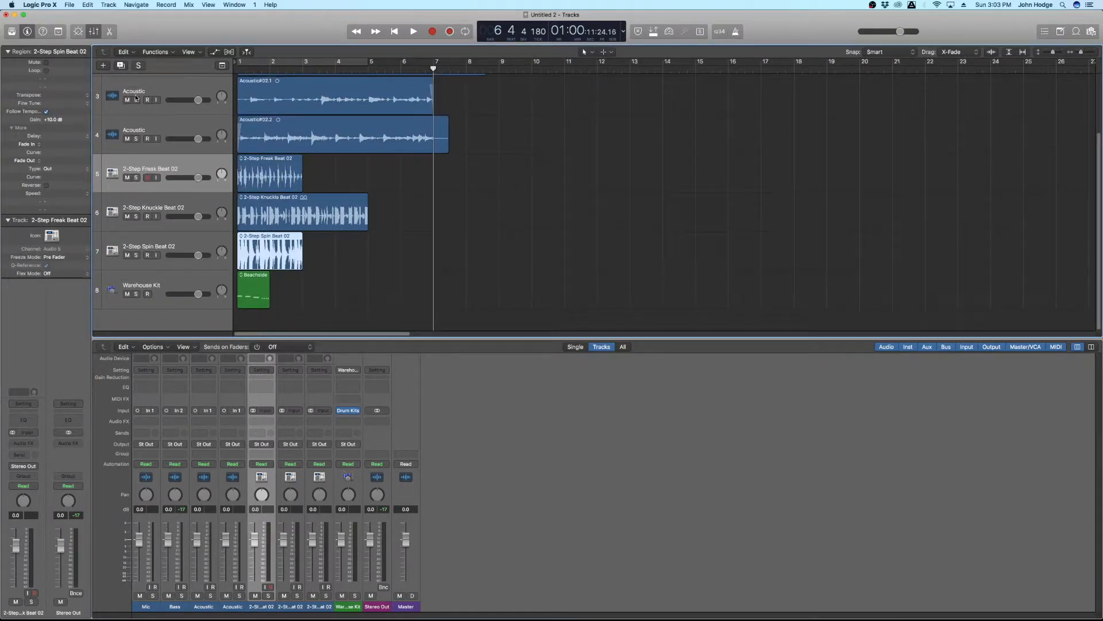
# Step: Solo both Acoustic tracks and 2-Step Freak Beat 02, and play them from the start to compare their levels
pyautogui.moveTo(136, 99); pyautogui.dragTo(142, 171)
pyautogui.click(288, 164)
pyautogui.press('Return')
pyautogui.press('space')
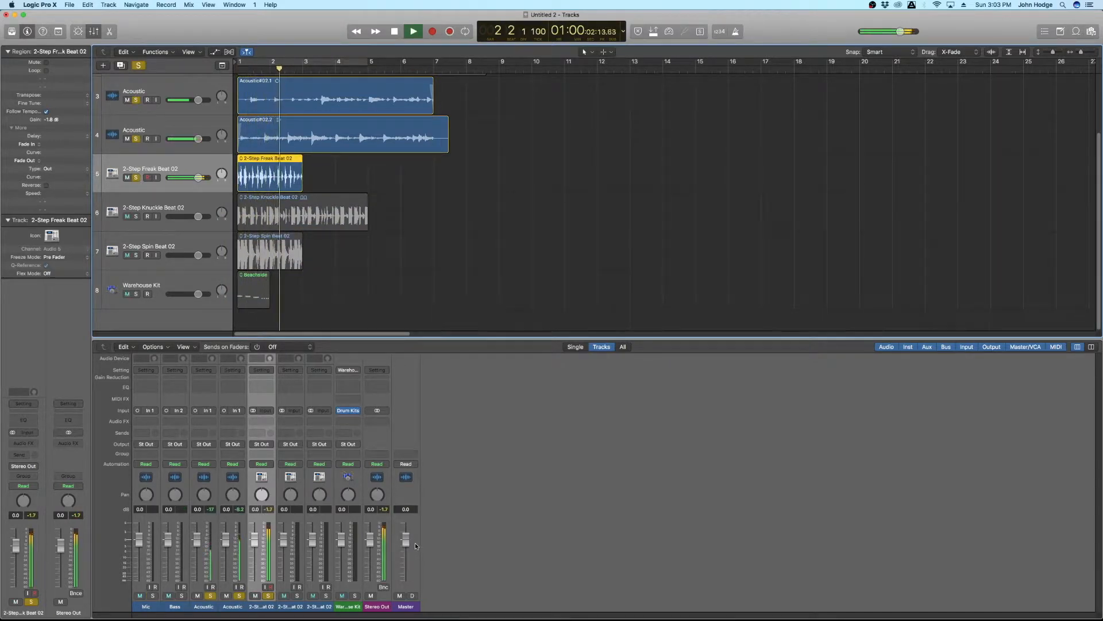
pyautogui.press('space')
# Step: Clear the peak readings, lower the 2-Step Freak Beat 02 region gain to -6.0 dB and replay from the start
pyautogui.click(384, 512)
pyautogui.click(418, 202)
pyautogui.click(265, 180)
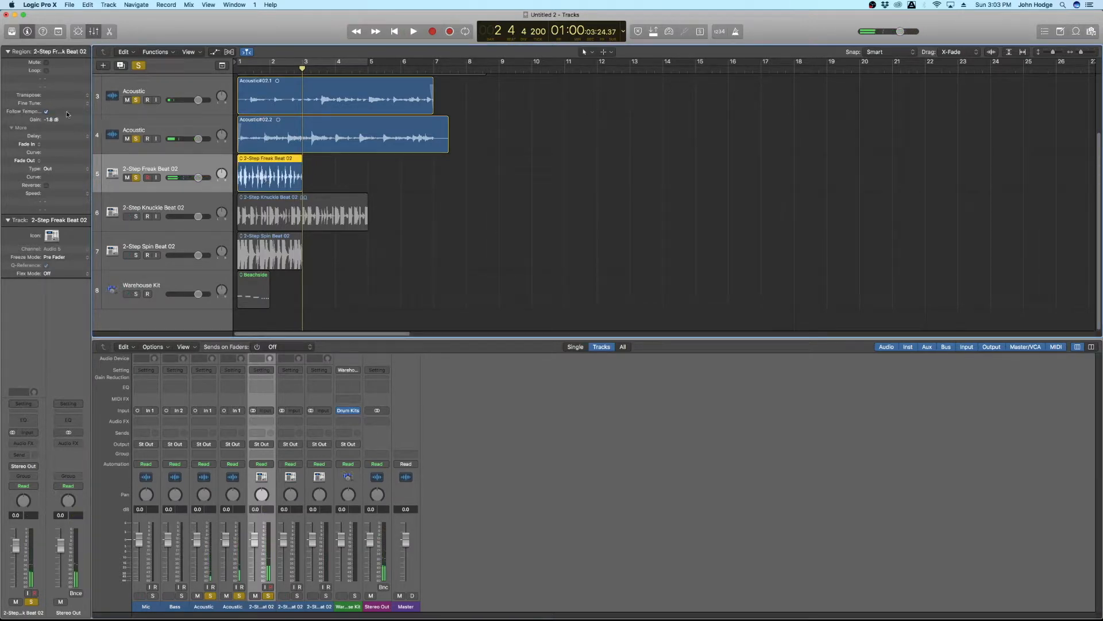
pyautogui.moveTo(68, 122); pyautogui.dragTo(68, 137)
pyautogui.press('Return')
pyautogui.press('space')
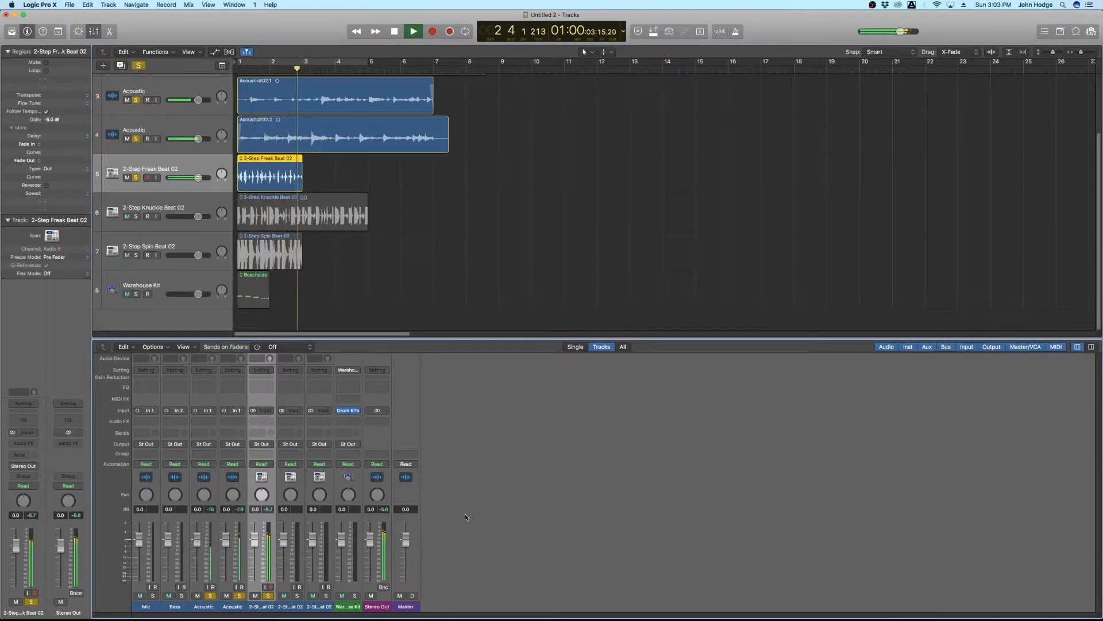
pyautogui.press('space')
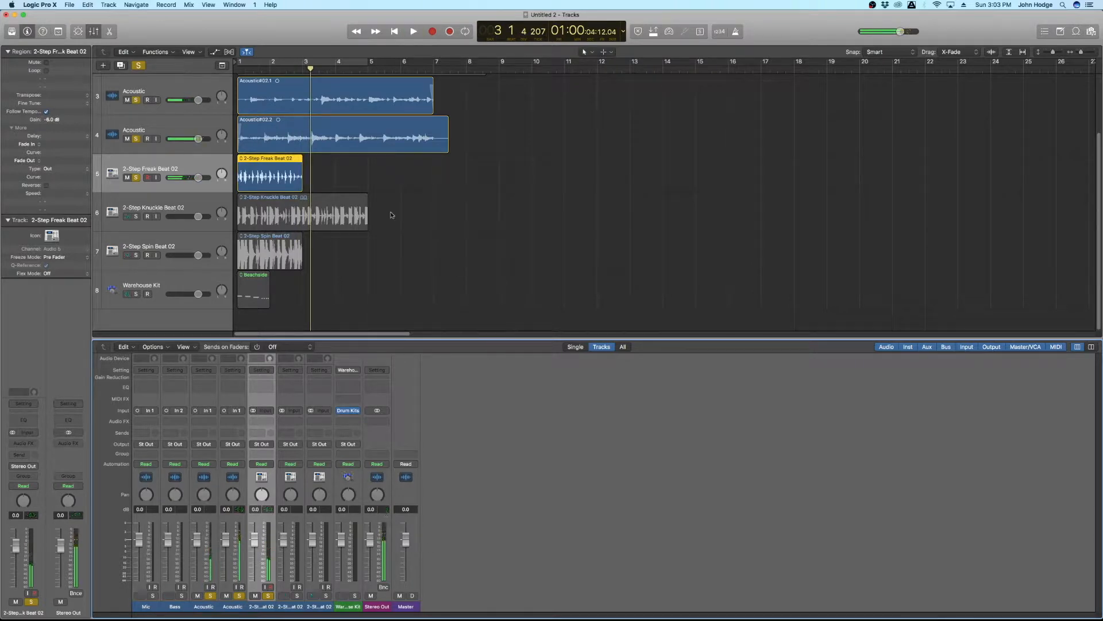
# Step: Switch the solo to 2-Step Knuckle Beat 02, set its region gain to -6.5 dB and check it with playback
pyautogui.moveTo(136, 101); pyautogui.dragTo(136, 178)
pyautogui.click(473, 188)
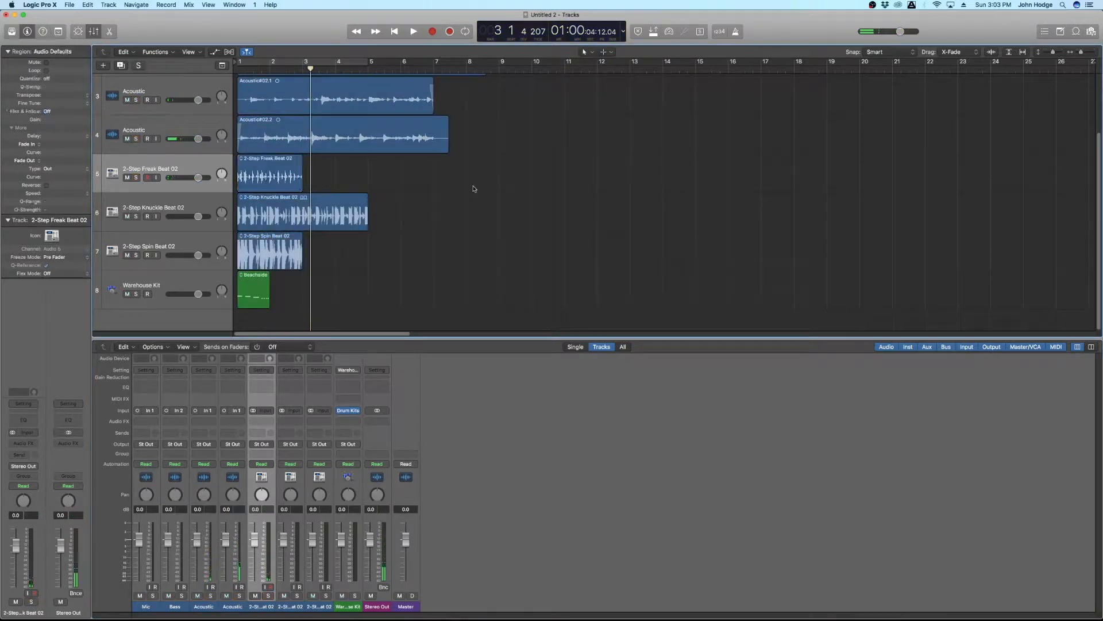
pyautogui.click(366, 216)
pyautogui.click(136, 216)
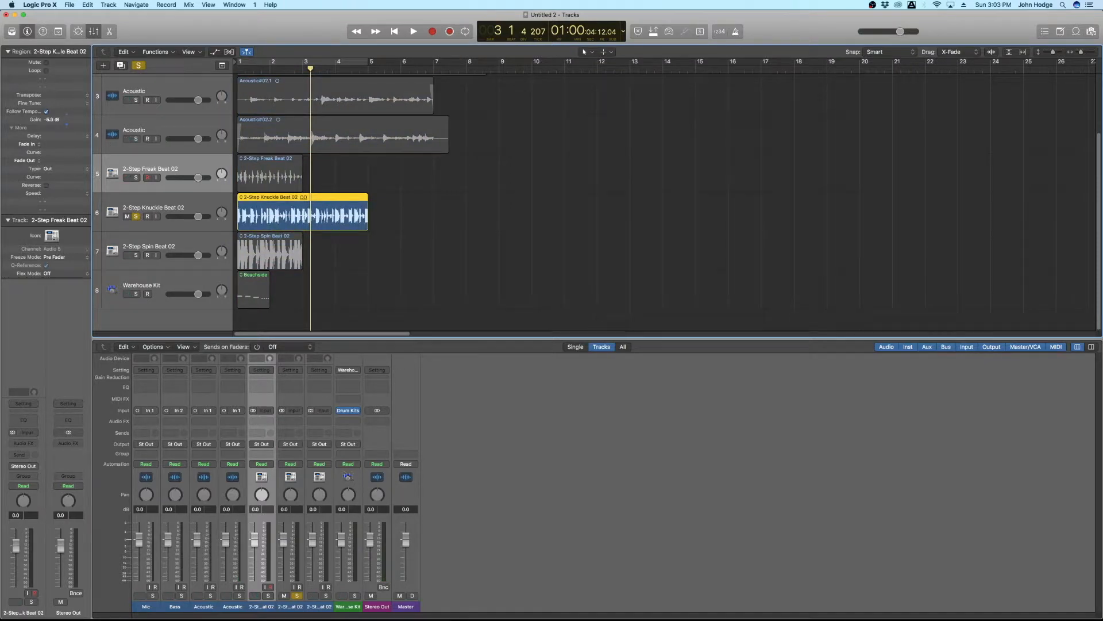
pyautogui.press('space')
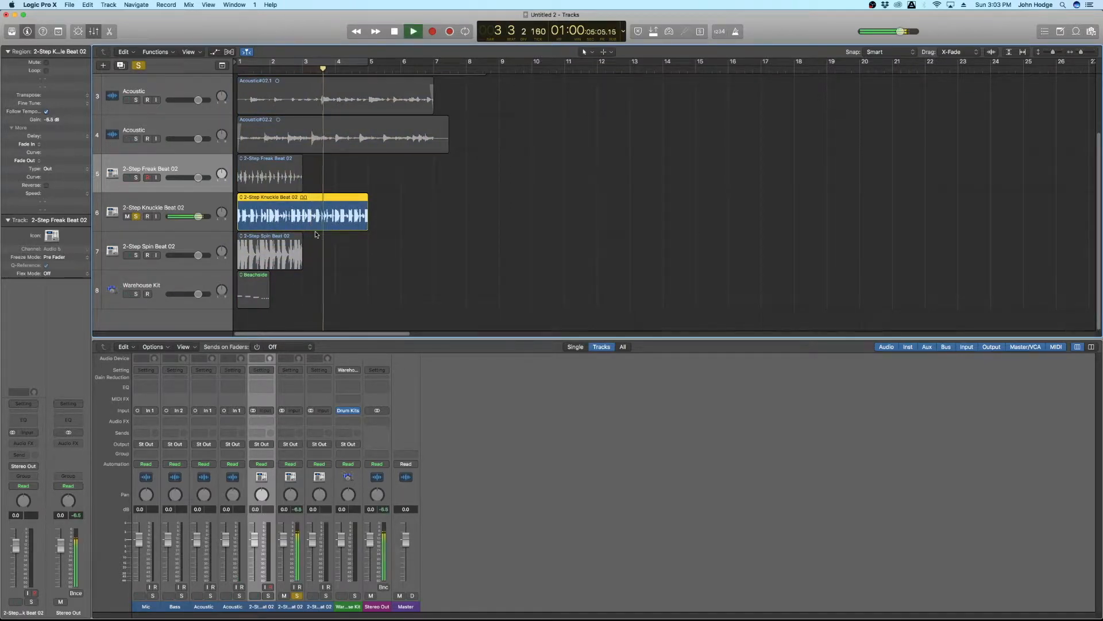
pyautogui.press('space')
pyautogui.click(135, 216)
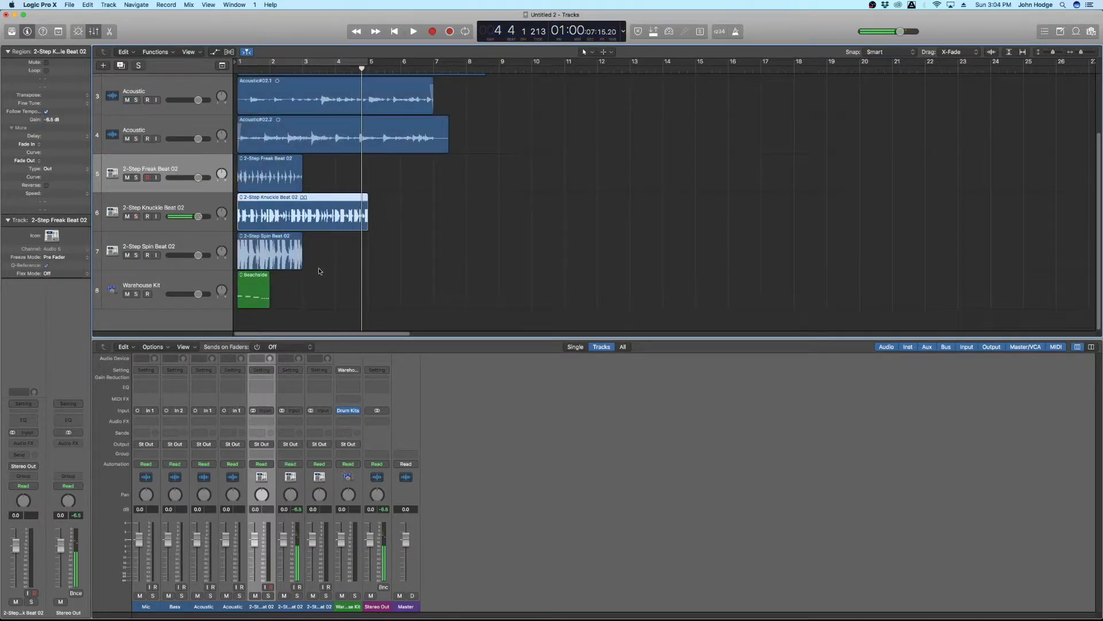
# Step: Solo the 2-Step Spin Beat 02 track and play it from the start to check its level
pyautogui.click(148, 257)
pyautogui.click(136, 256)
pyautogui.press('z')
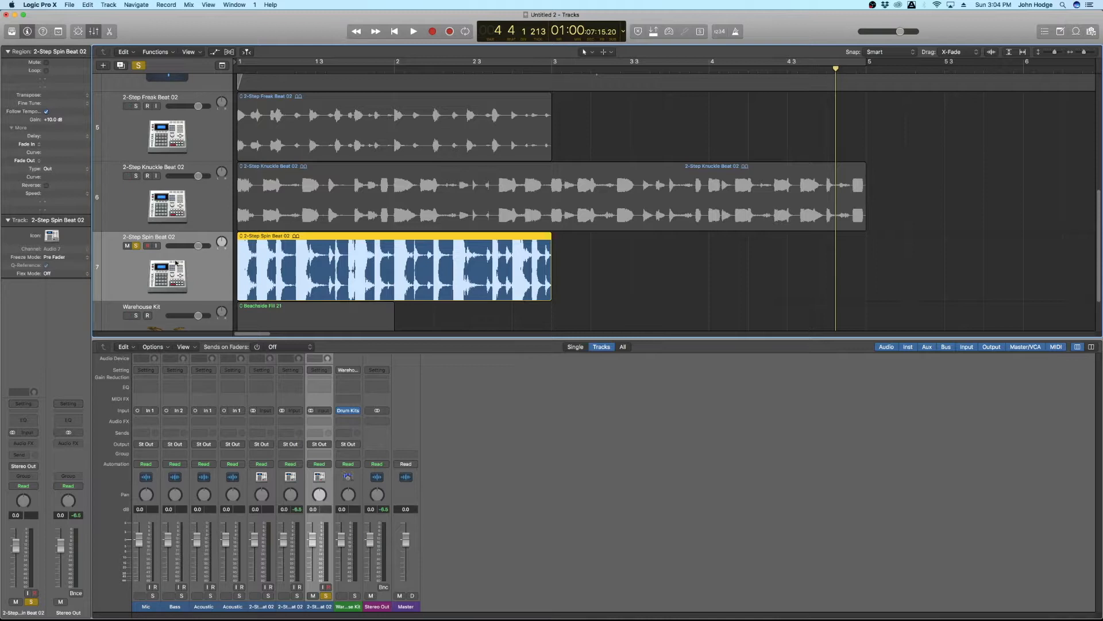
pyautogui.press('Return')
pyautogui.press('space')
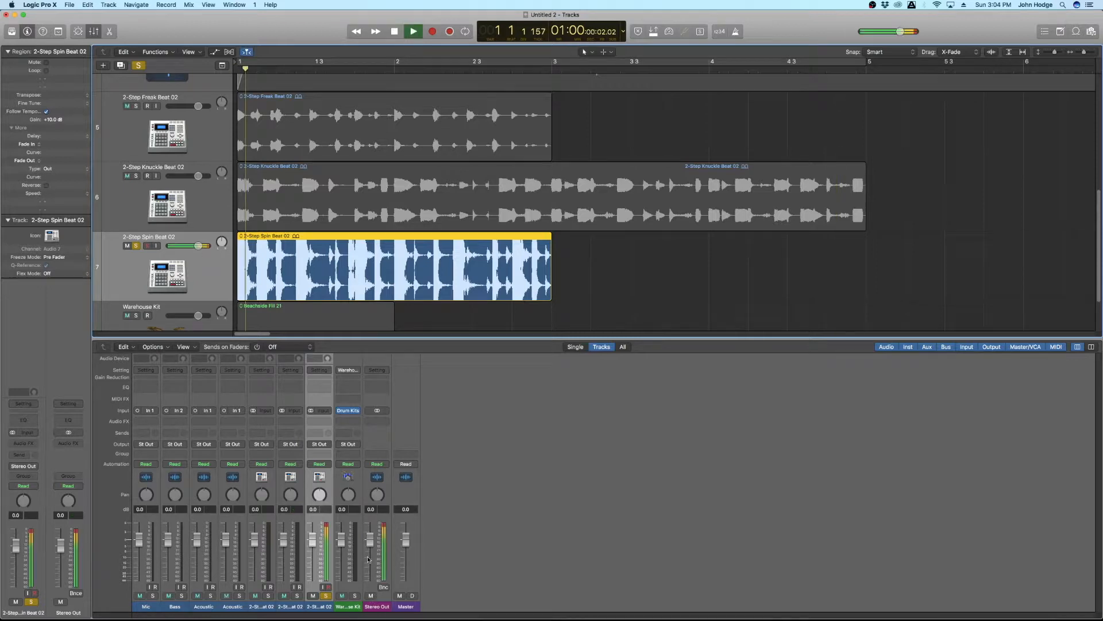
pyautogui.press('space')
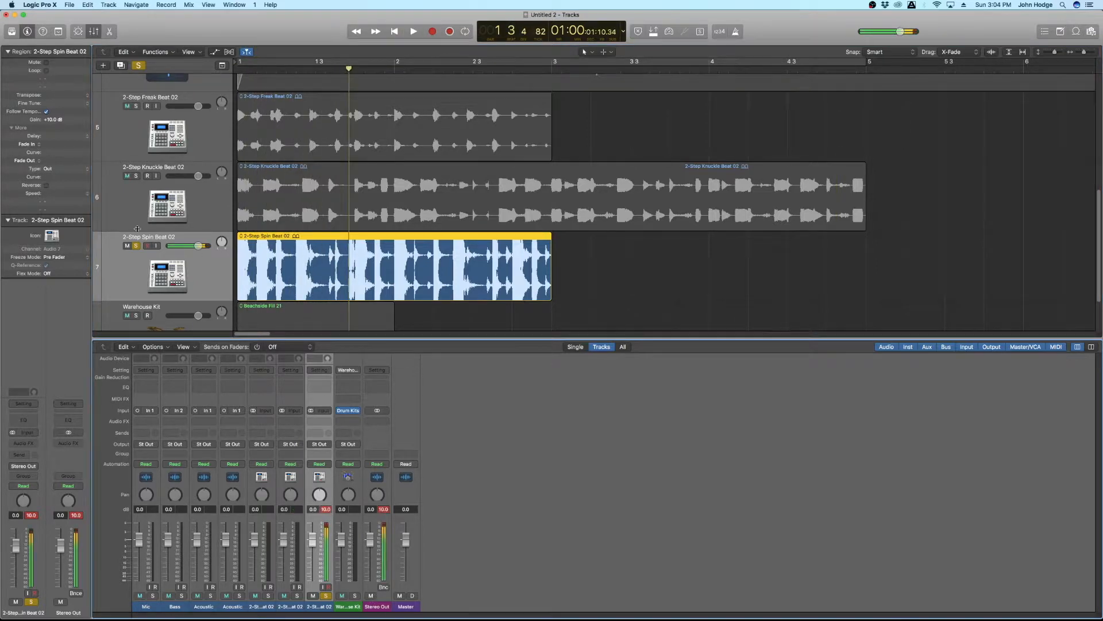
# Step: Lower the region gain of 2-Step Spin Beat 02 to -6.3 dB and check it with playback
pyautogui.keyDown('alt'); pyautogui.click(56, 119); pyautogui.keyUp('alt')
pyautogui.moveTo(56, 120); pyautogui.dragTo(56, 166)
pyautogui.press('space')
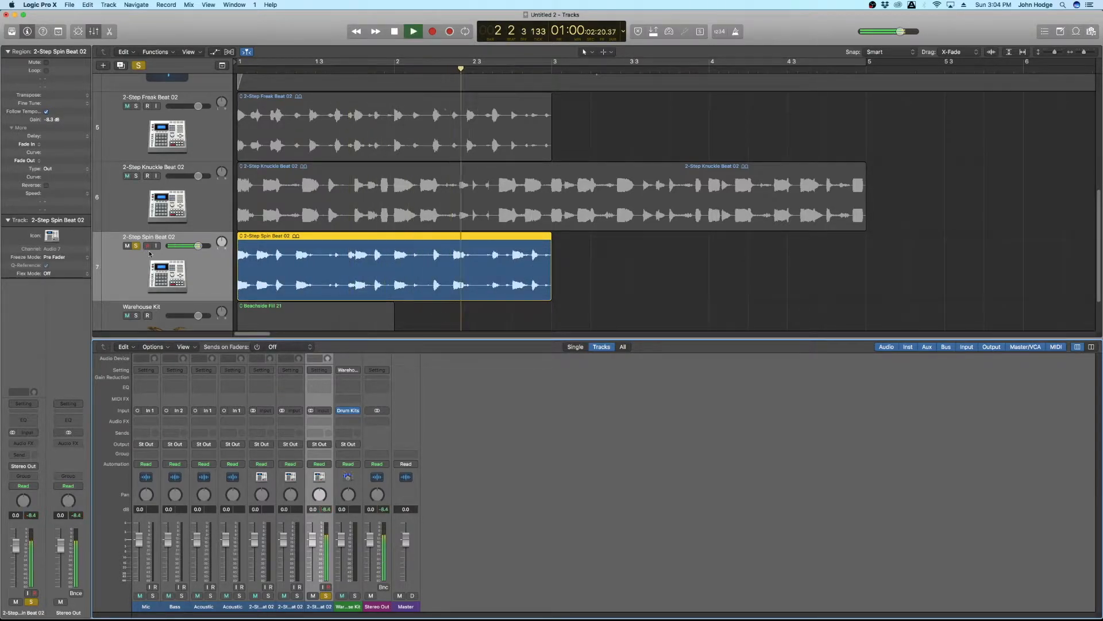
pyautogui.press('space')
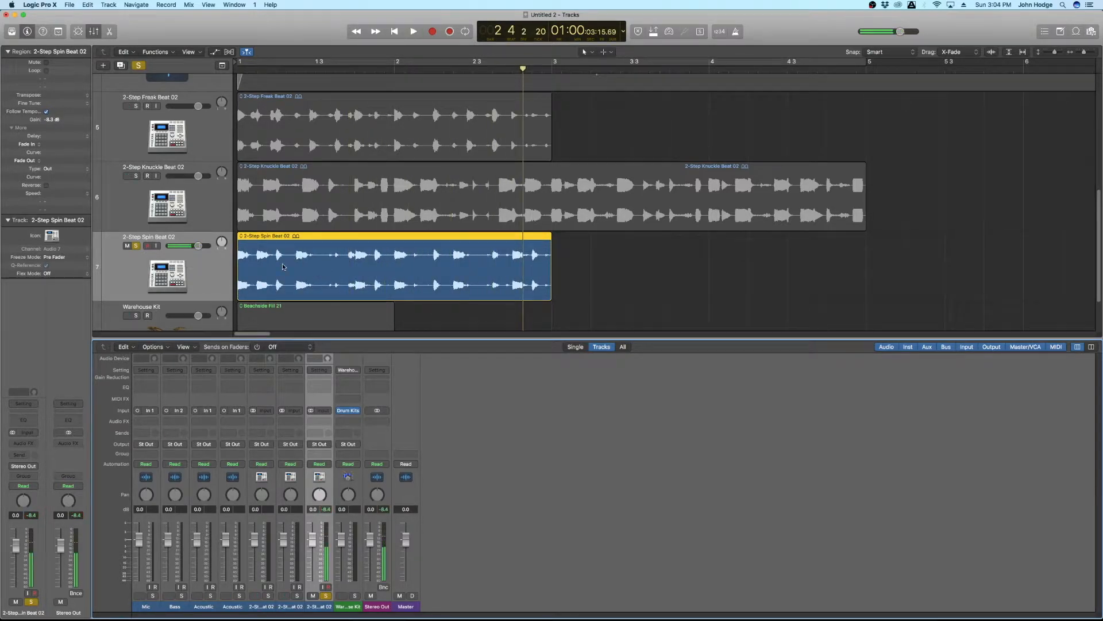
# Step: Switch the solo to the Warehouse Kit track and play its region from the start to check the level
pyautogui.press('super+Up')
pyautogui.press('super+Left')
pyautogui.press('super+Left')
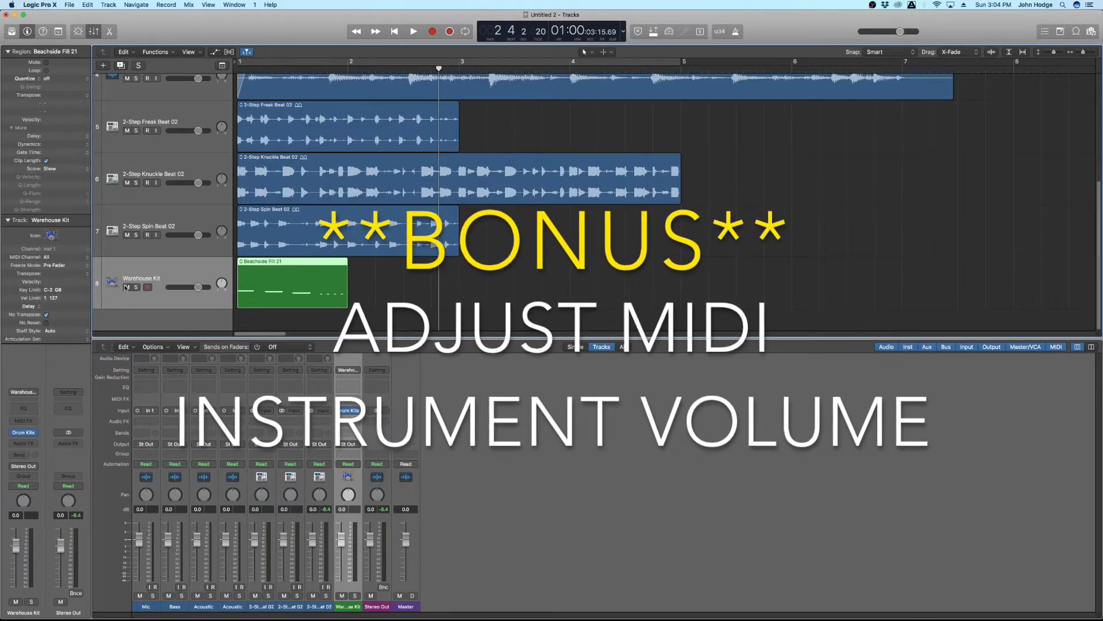
pyautogui.click(136, 286)
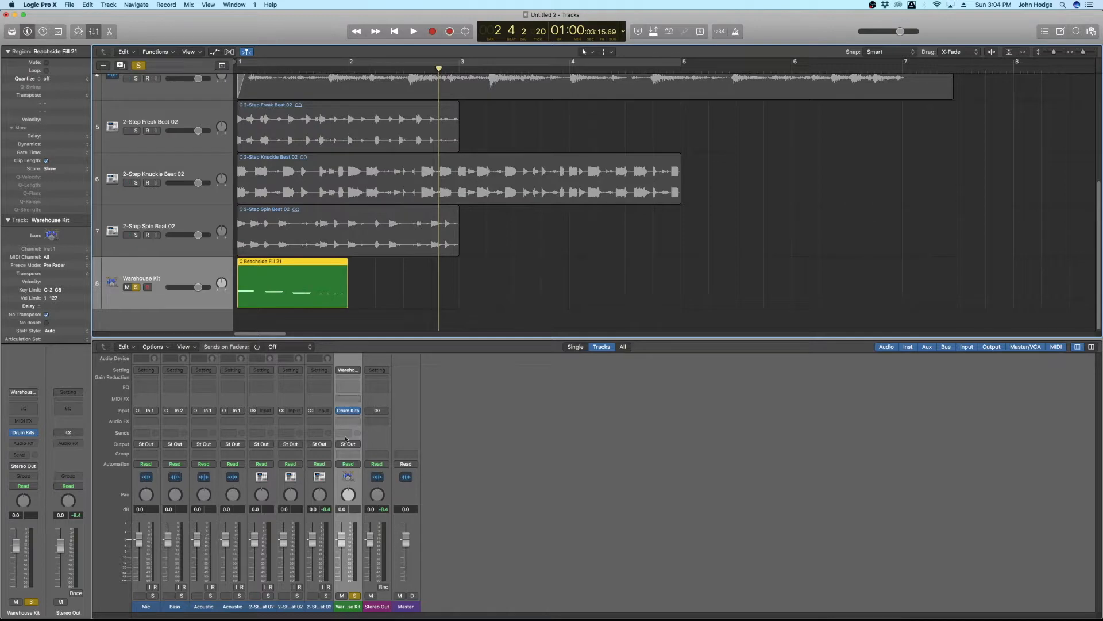
pyautogui.press('super+Down')
pyautogui.press('super+Down')
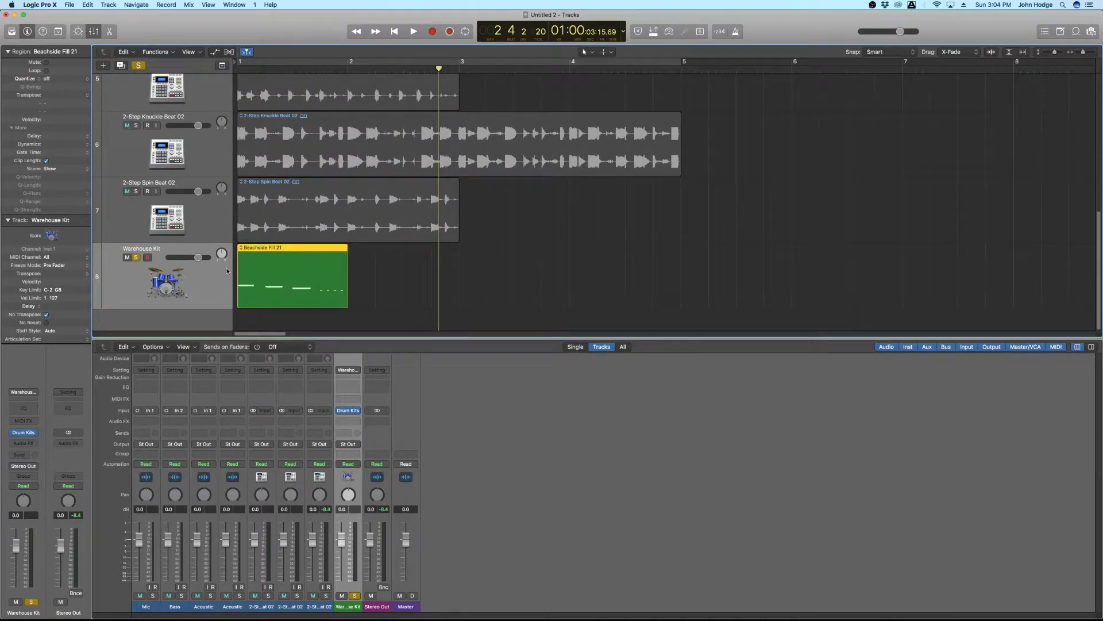
pyautogui.press('Return')
pyautogui.press('space')
pyautogui.click(357, 512)
pyautogui.press('space')
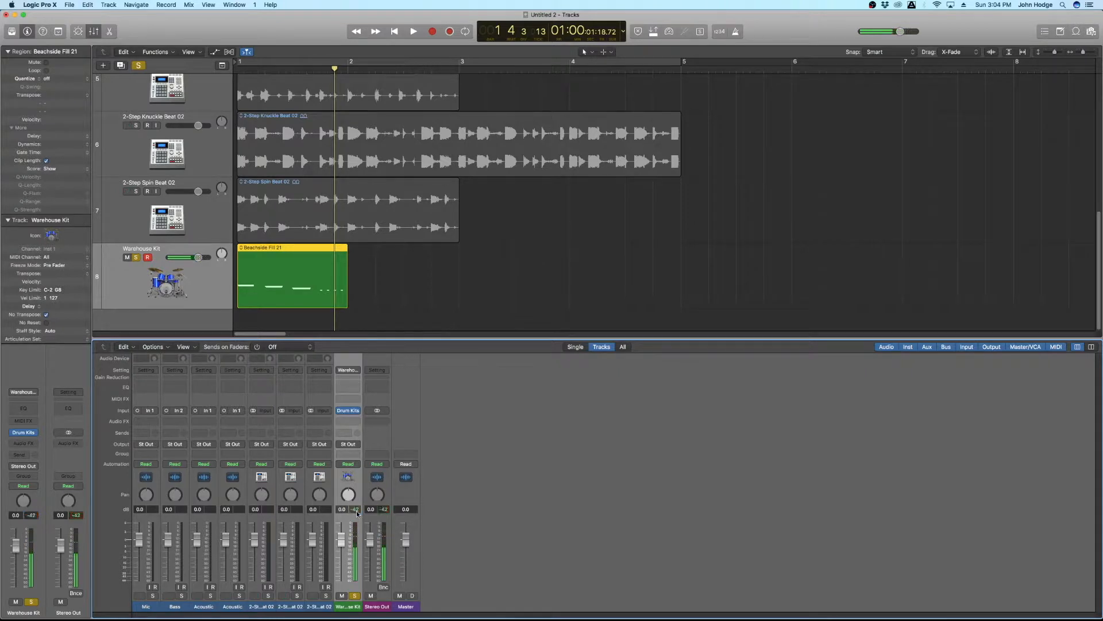
# Step: Lower the Drum Kits instrument volume to -24 dB, check it with playback and close the instrument window
pyautogui.click(348, 411)
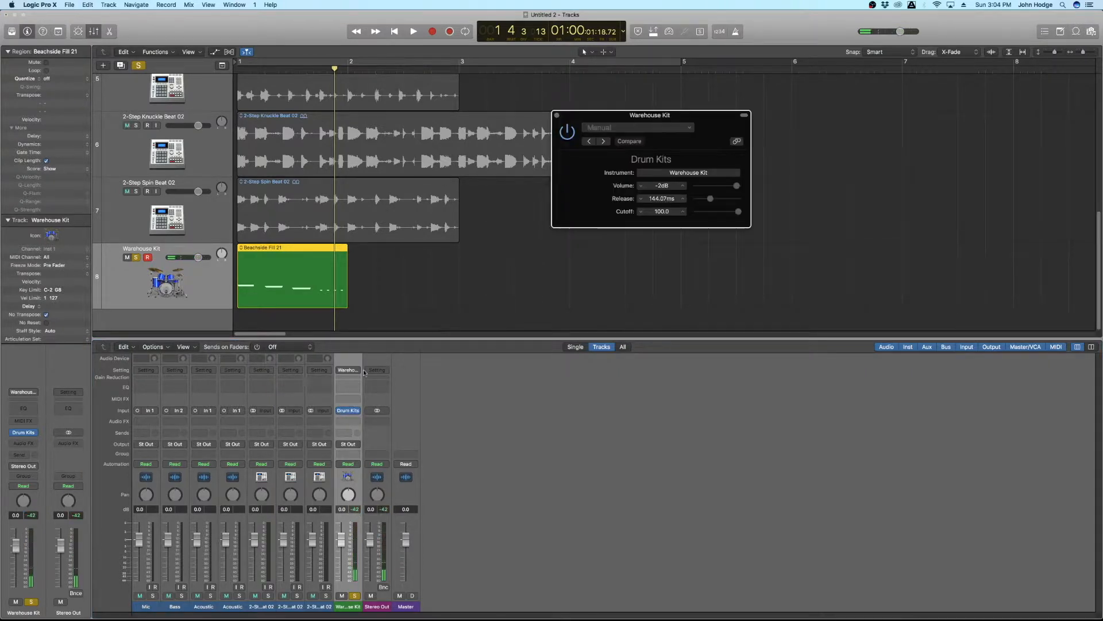
pyautogui.moveTo(737, 185); pyautogui.dragTo(725, 186)
pyautogui.press('space')
pyautogui.press('Return')
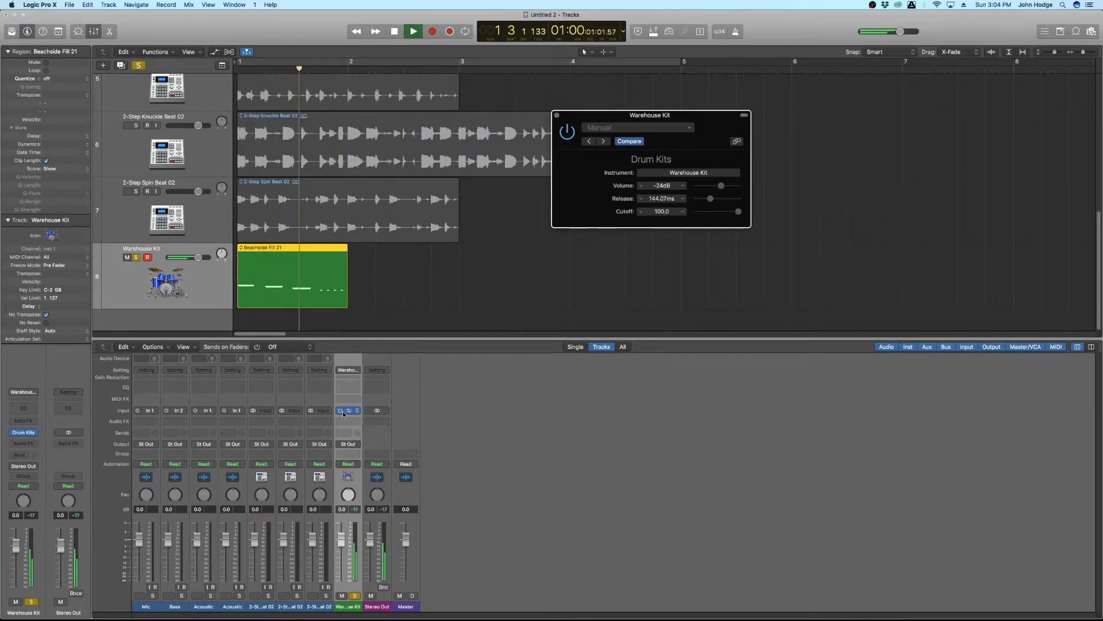
pyautogui.press('space')
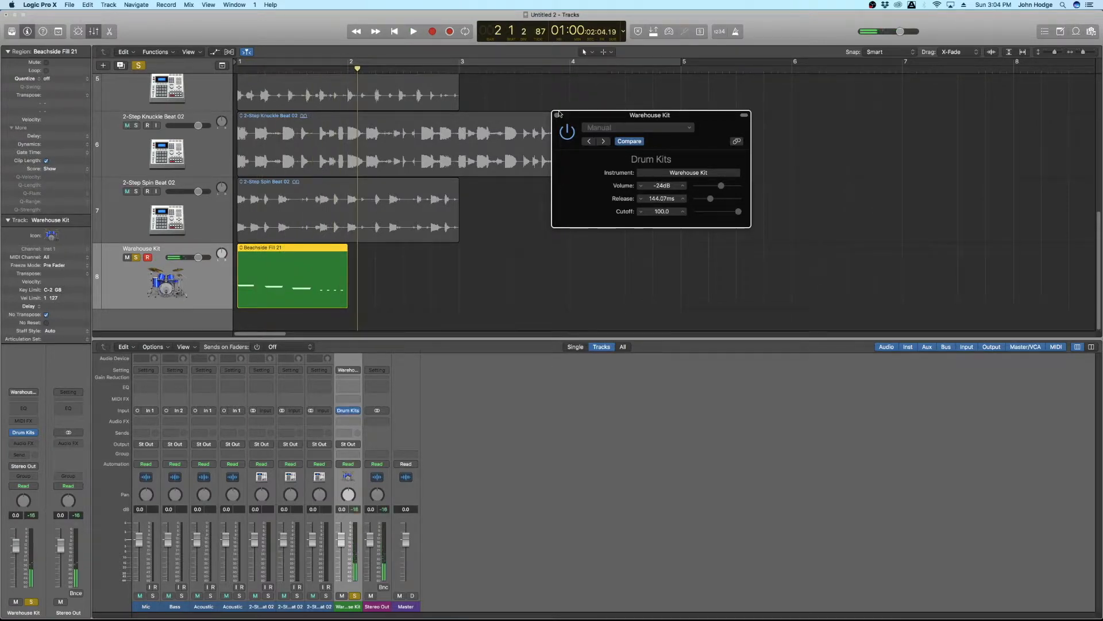
pyautogui.click(556, 116)
# Step: Turn off the solo on the Warehouse Kit track and clear the region selection
pyautogui.click(394, 175)
pyautogui.click(136, 258)
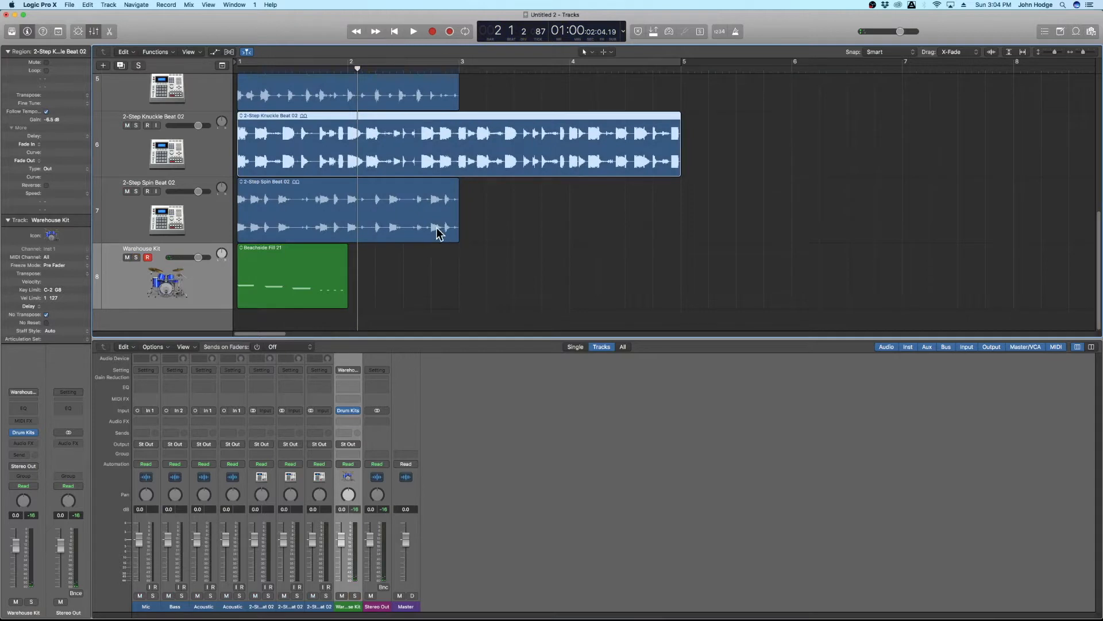
pyautogui.scroll(-5, 441, 231)
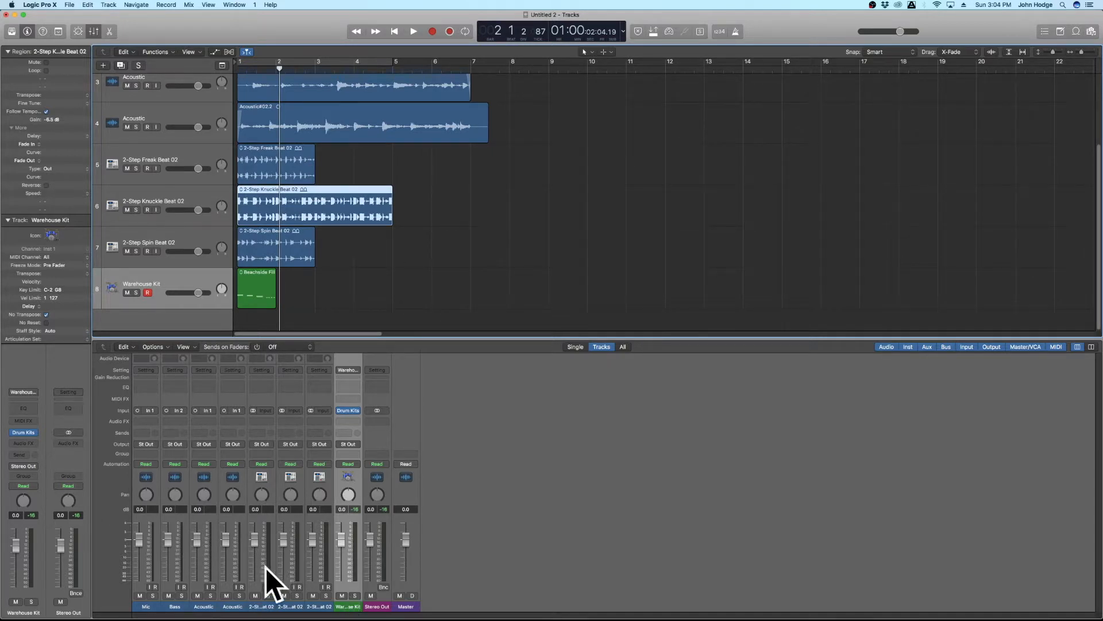
pyautogui.click(348, 290)
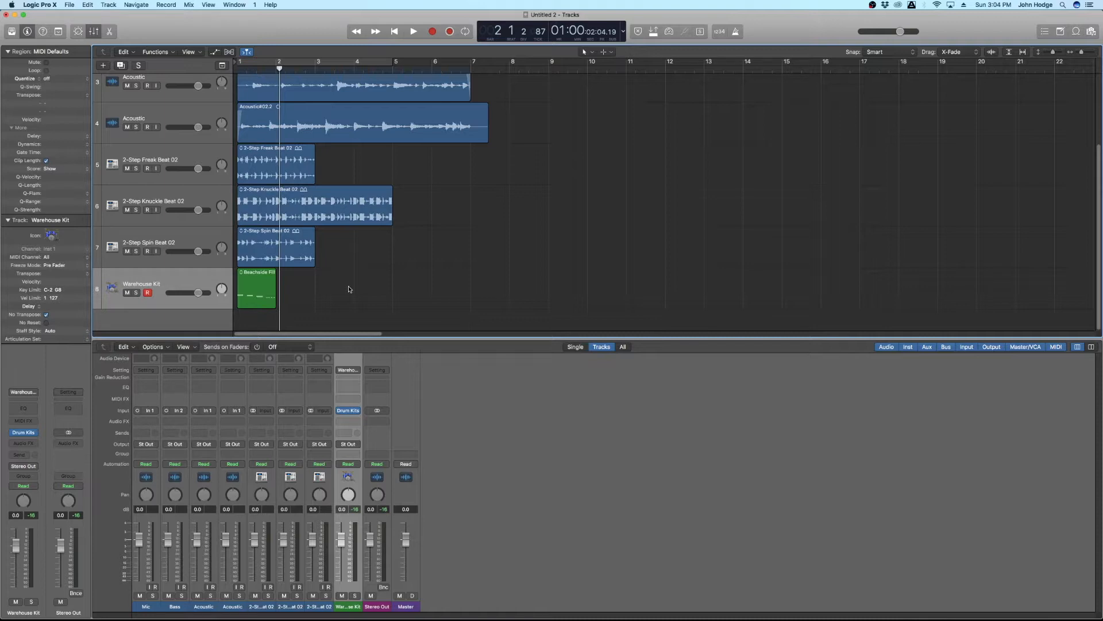
# Step: Select the Warehouse Kit track and insert a stereo Compressor on its channel strip
pyautogui.click(212, 262)
pyautogui.click(193, 279)
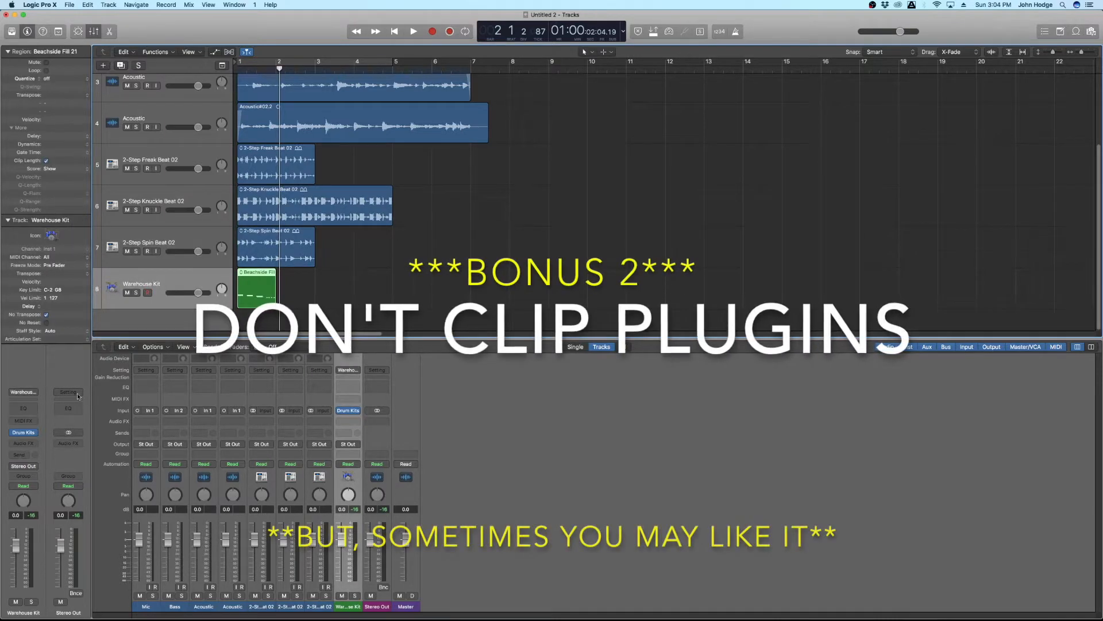
pyautogui.click(33, 446)
pyautogui.moveTo(44, 467)
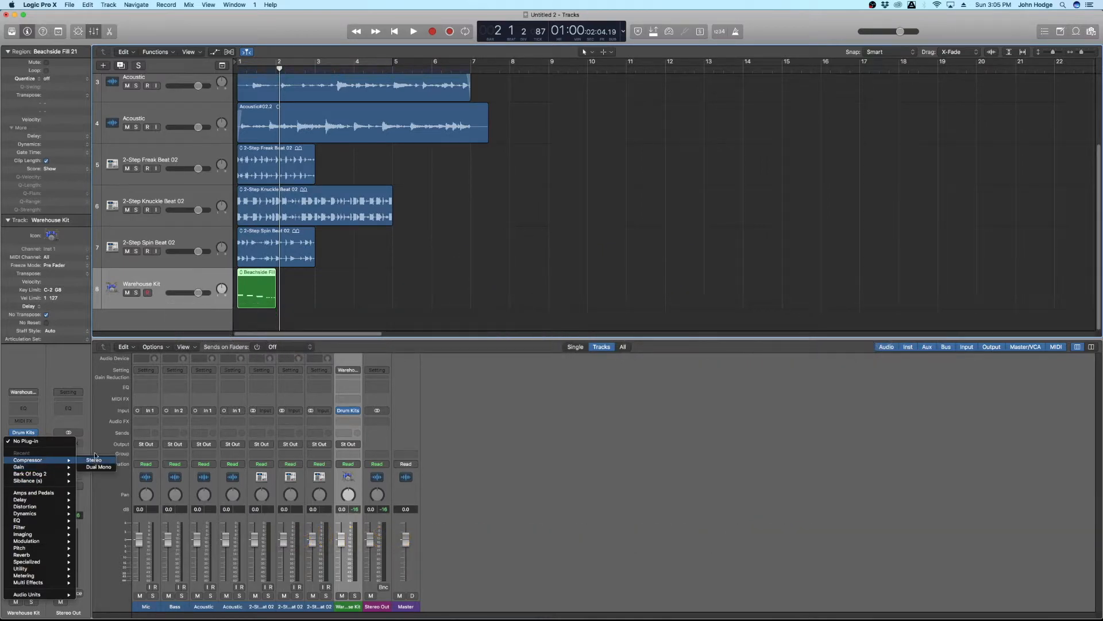
pyautogui.click(94, 461)
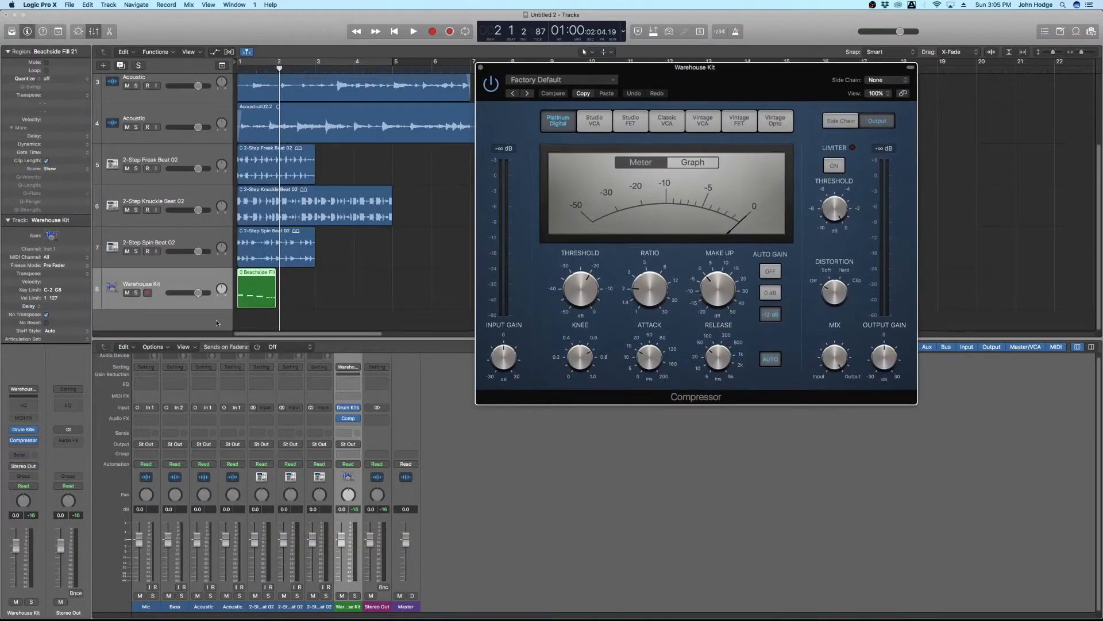
# Step: Solo the Warehouse Kit track and play its region to compare the Compressor's input and output levels
pyautogui.click(136, 293)
pyautogui.moveTo(770, 95); pyautogui.dragTo(761, 79)
pyautogui.press('space')
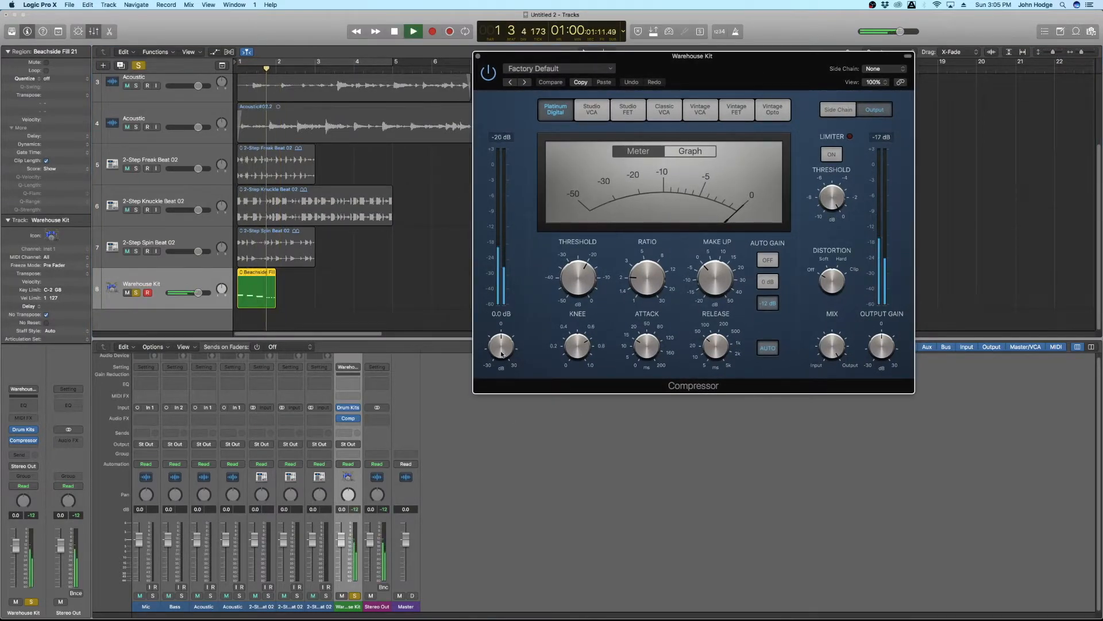
pyautogui.press('space')
# Step: Set the Compressor's threshold to -33.5 dB, boost its make-up gain and check the output level with playback
pyautogui.moveTo(588, 292); pyautogui.dragTo(589, 313)
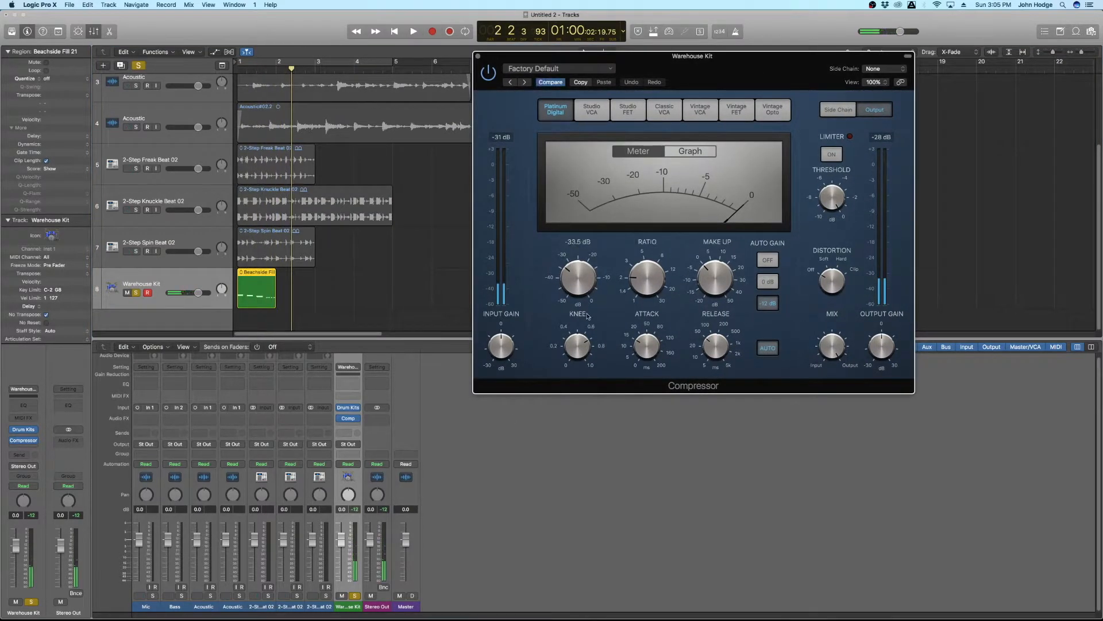
pyautogui.moveTo(712, 288); pyautogui.dragTo(707, 277)
pyautogui.press('space')
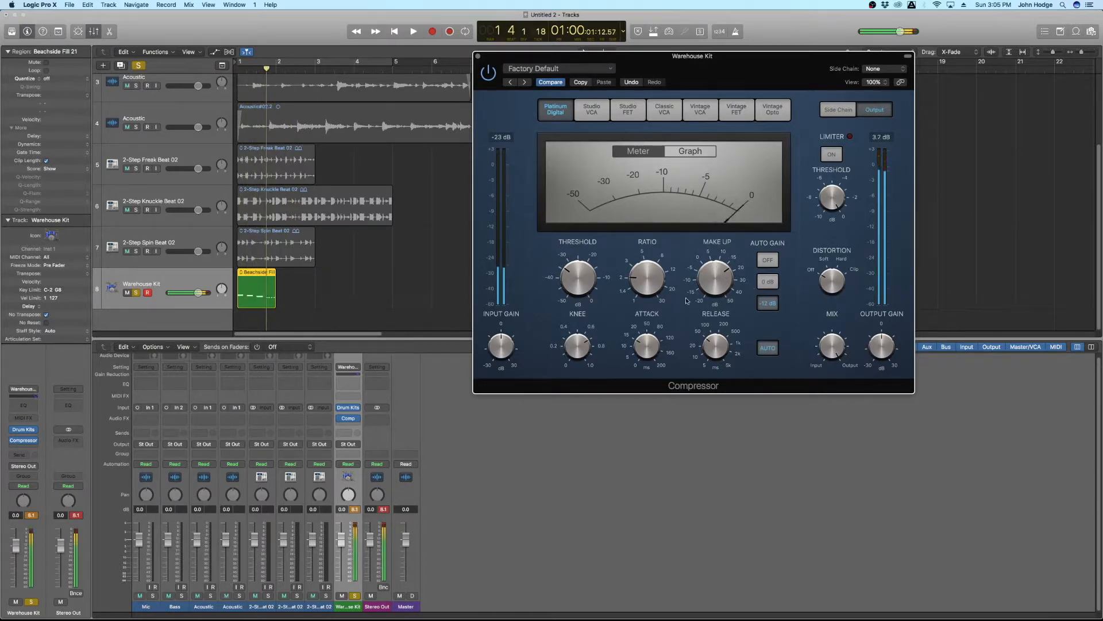
pyautogui.moveTo(722, 265); pyautogui.dragTo(723, 275)
pyautogui.press('space')
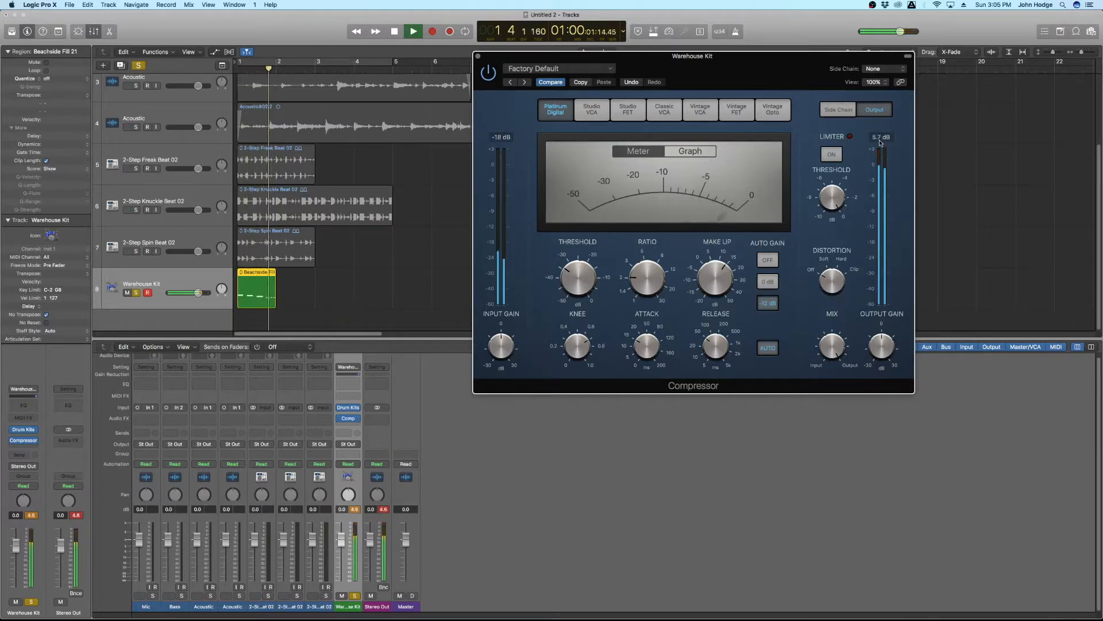
pyautogui.press('space')
# Step: Lower the Compressor's output gain to -8.5 dB and check it with playback
pyautogui.moveTo(885, 349); pyautogui.dragTo(885, 355)
pyautogui.press('space')
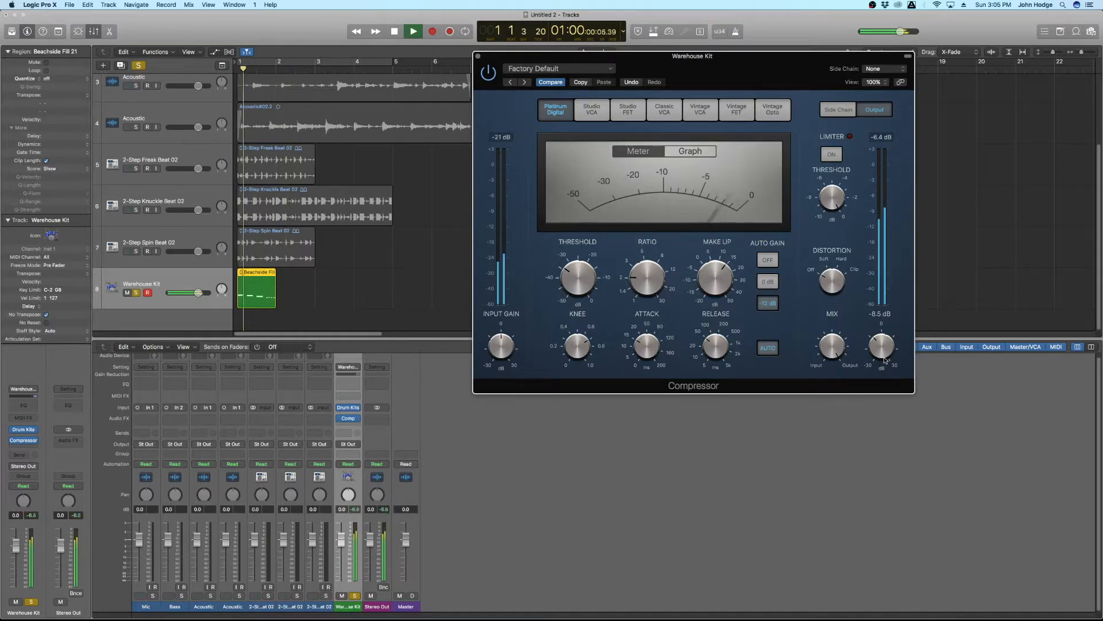
pyautogui.press('space')
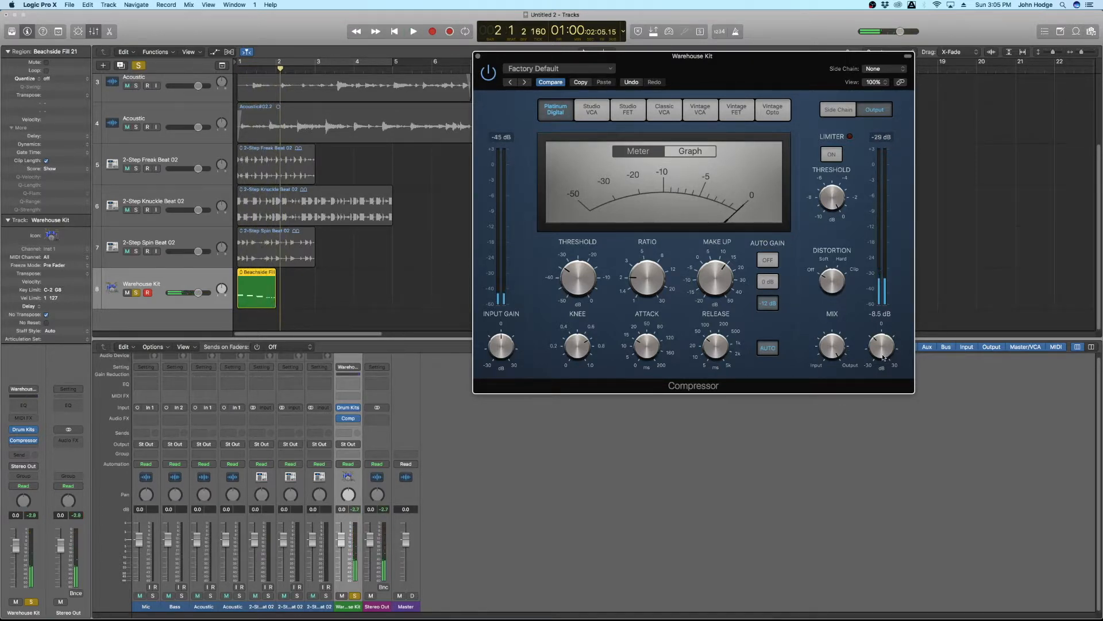
# Step: Replace the Compressor on the Warehouse Kit channel with the stereo Waves CLA-76 (s) plug-in
pyautogui.click(29, 449)
pyautogui.moveTo(50, 607)
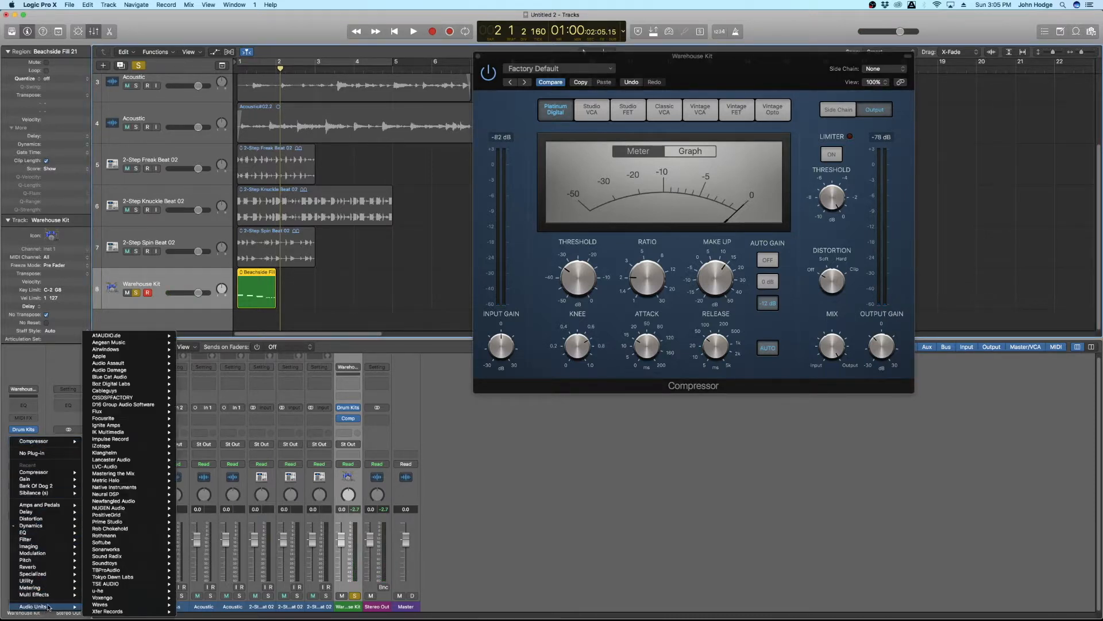
pyautogui.moveTo(155, 604)
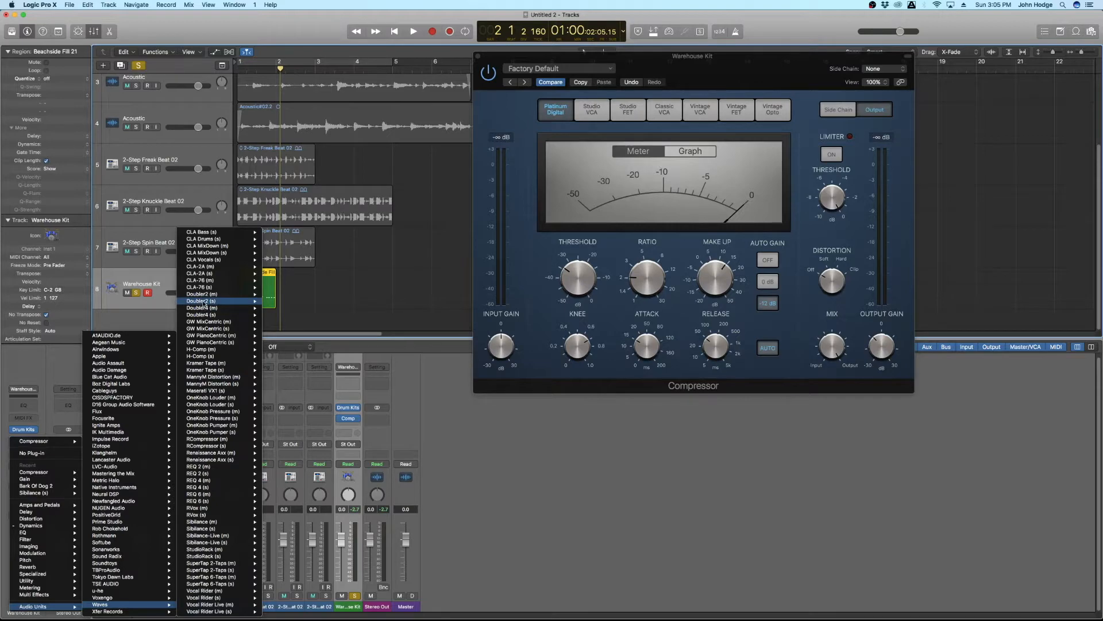
pyautogui.moveTo(215, 269)
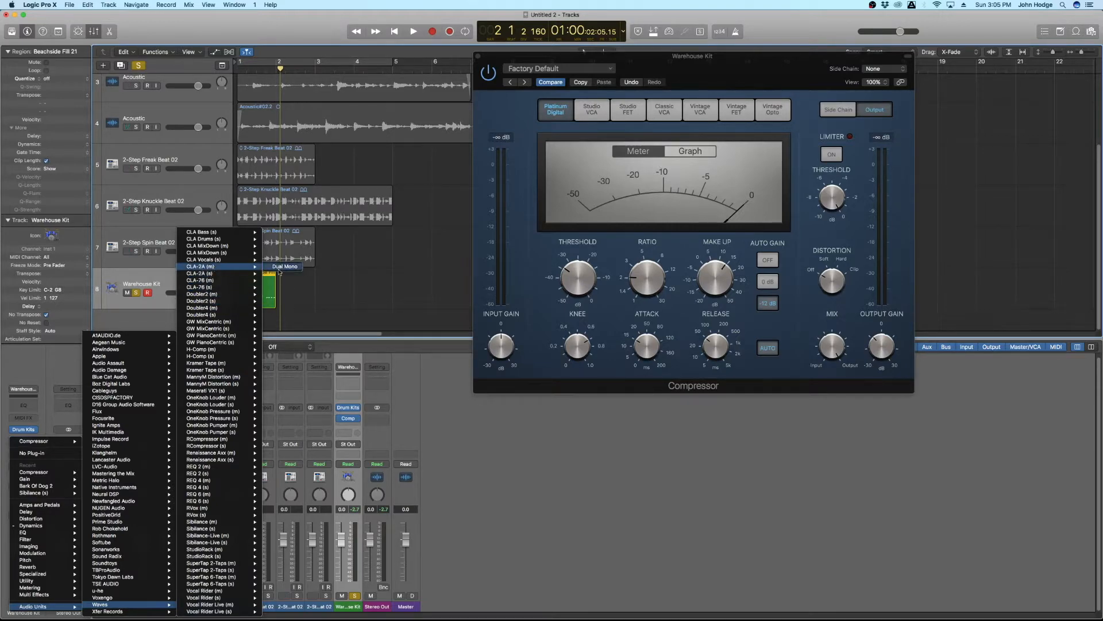
pyautogui.moveTo(254, 276)
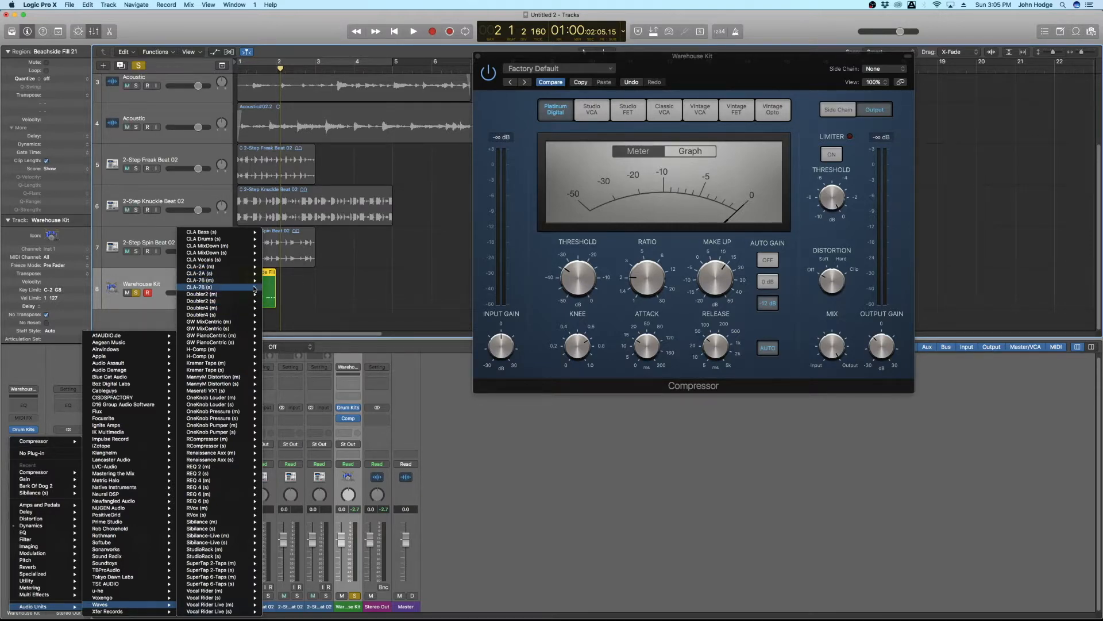
pyautogui.click(278, 288)
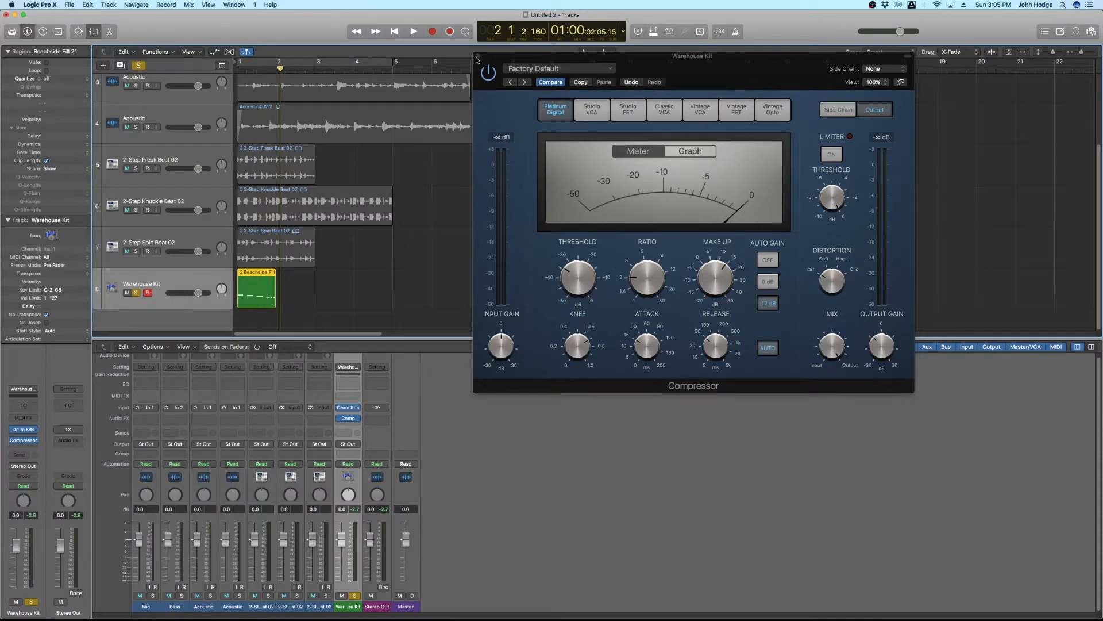
# Step: Raise the CLA-76's input level and trim it back slightly, checking the gain reduction with playback
pyautogui.moveTo(504, 56); pyautogui.dragTo(350, 130)
pyautogui.moveTo(358, 217); pyautogui.dragTo(358, 193)
pyautogui.press('Return')
pyautogui.press('space')
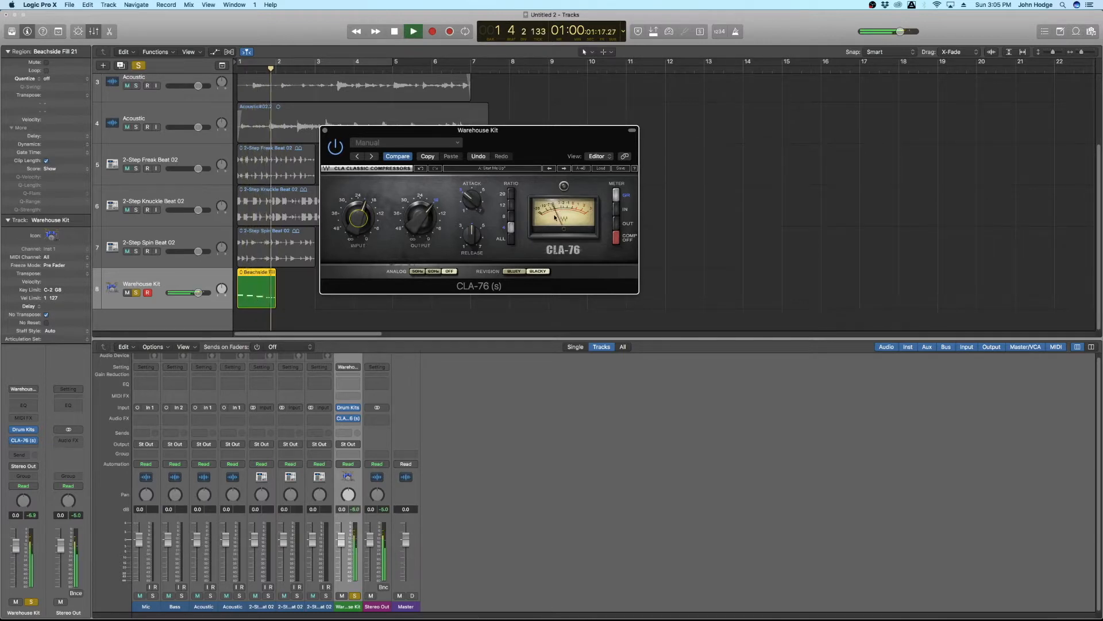
pyautogui.moveTo(358, 218); pyautogui.dragTo(358, 224)
pyautogui.press('Return')
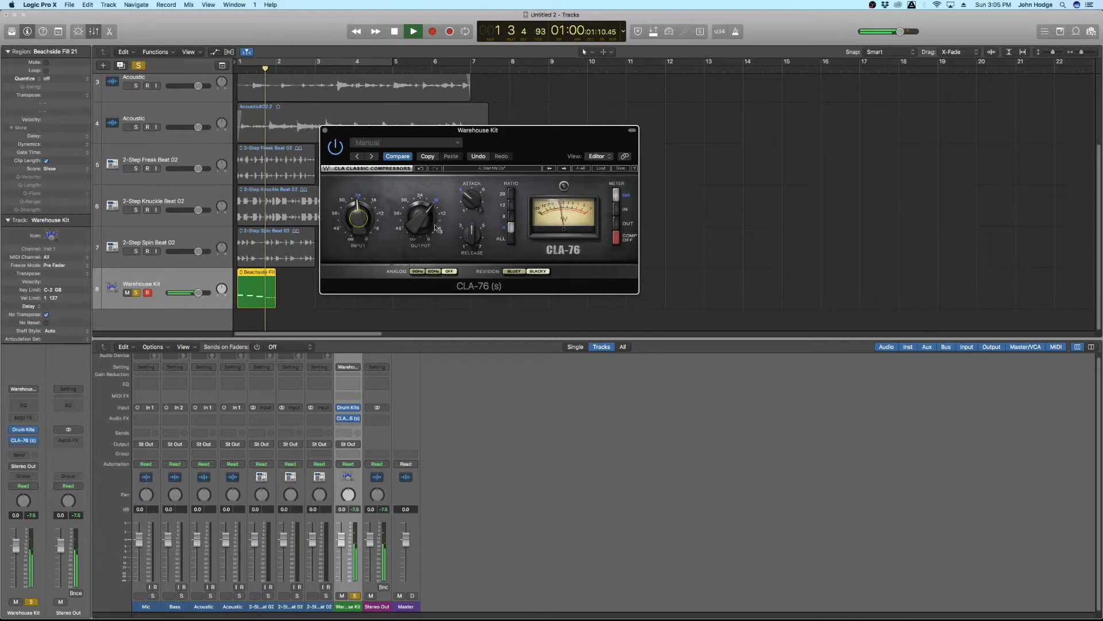
pyautogui.press('space')
# Step: Raise the CLA-76's output level and play the region from the start to check for clipping
pyautogui.moveTo(421, 220); pyautogui.dragTo(420, 202)
pyautogui.press('Return')
pyautogui.press('space')
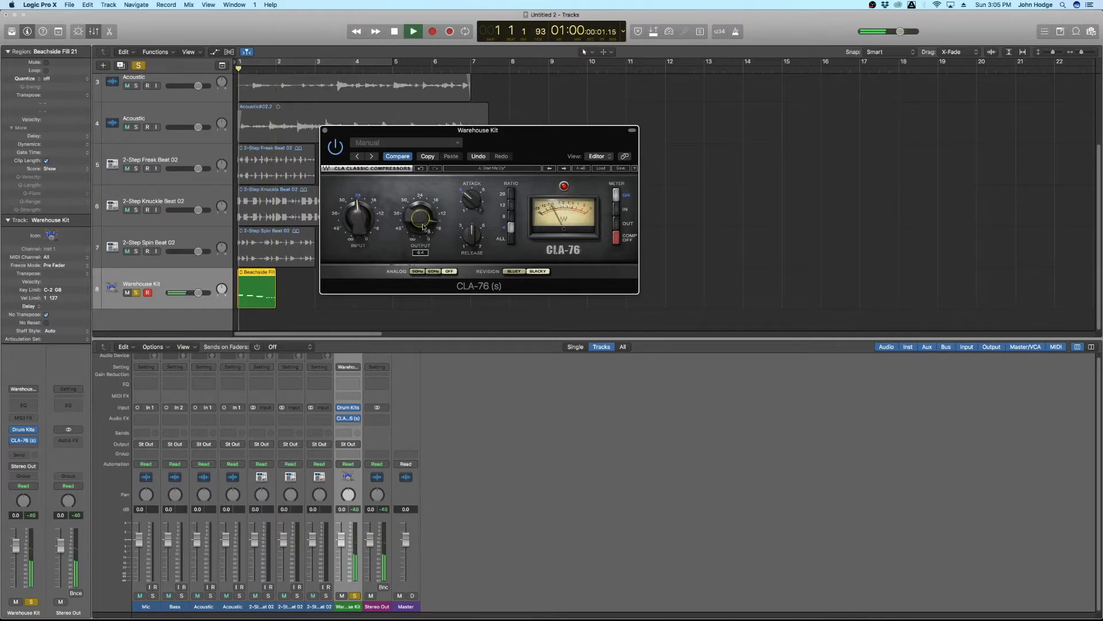
pyautogui.press('space')
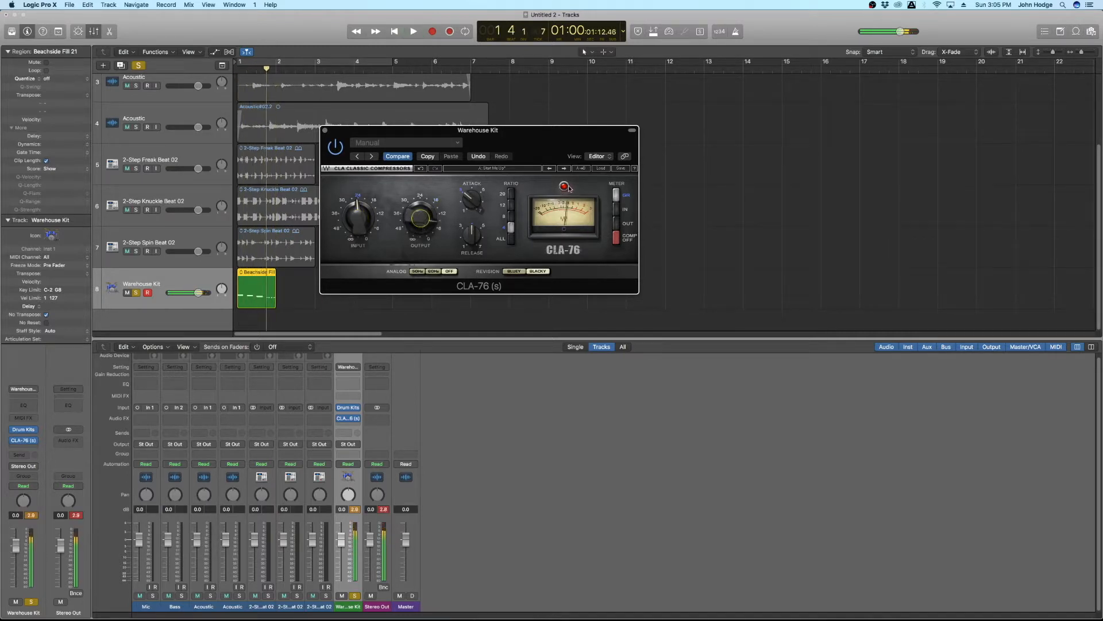
# Step: Lower the CLA-76's output level, switch its meter to OUT and check the level with playback
pyautogui.moveTo(416, 220); pyautogui.dragTo(416, 223)
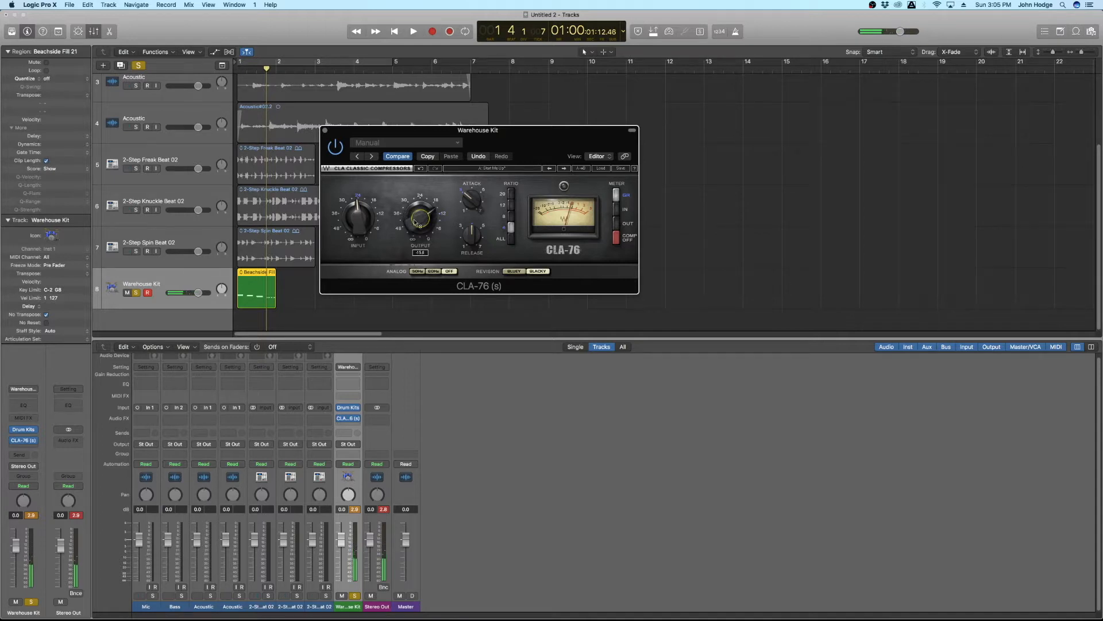
pyautogui.press('space')
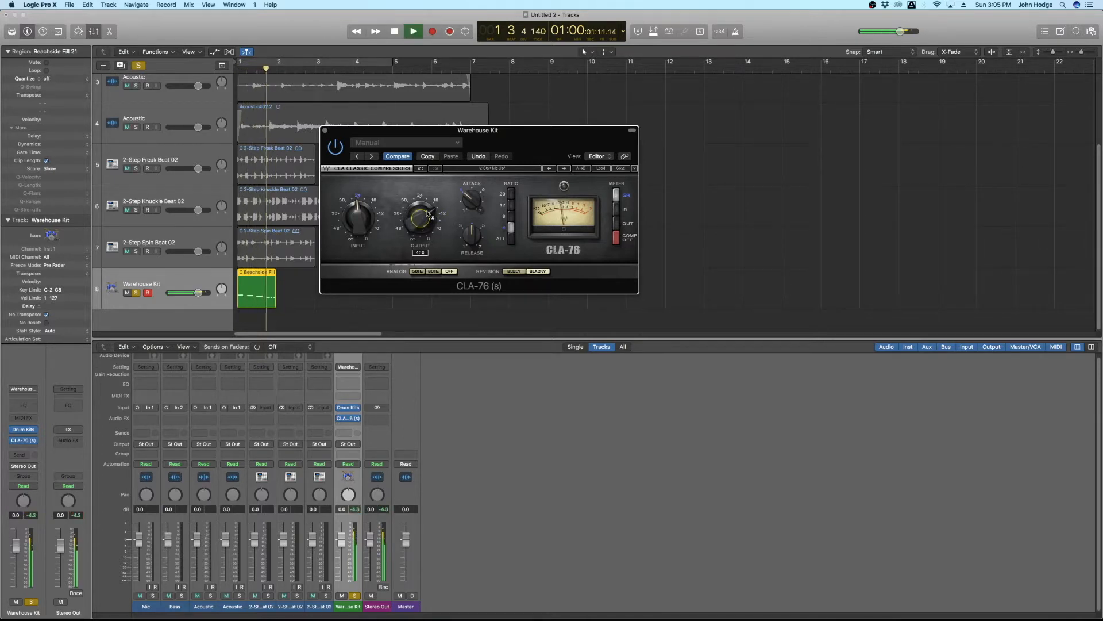
pyautogui.click(616, 223)
pyautogui.press('Return')
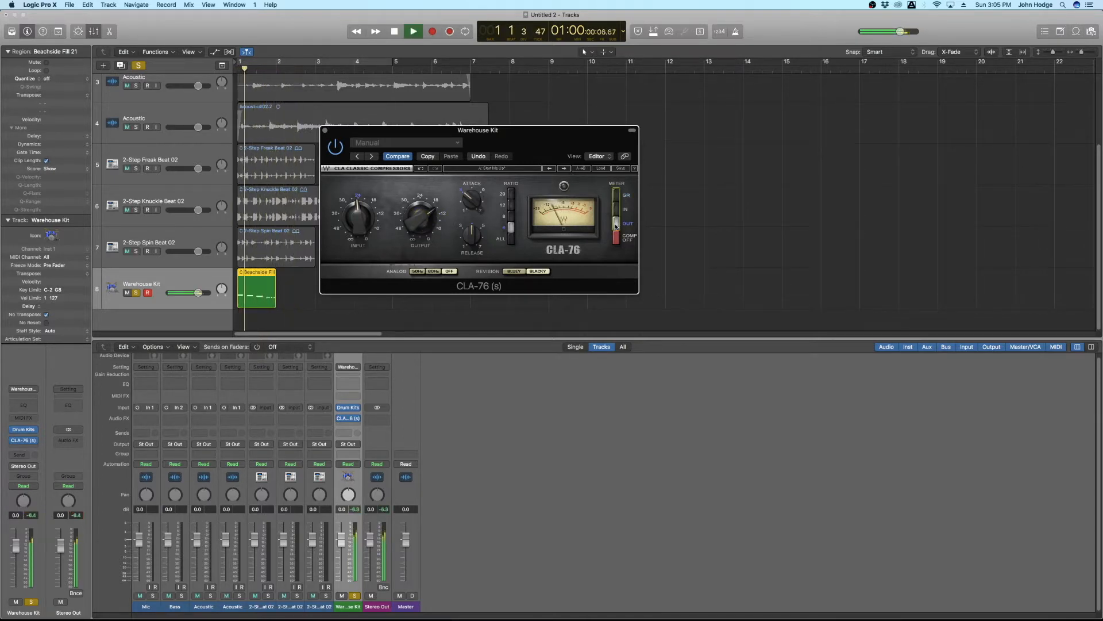
pyautogui.press('space')
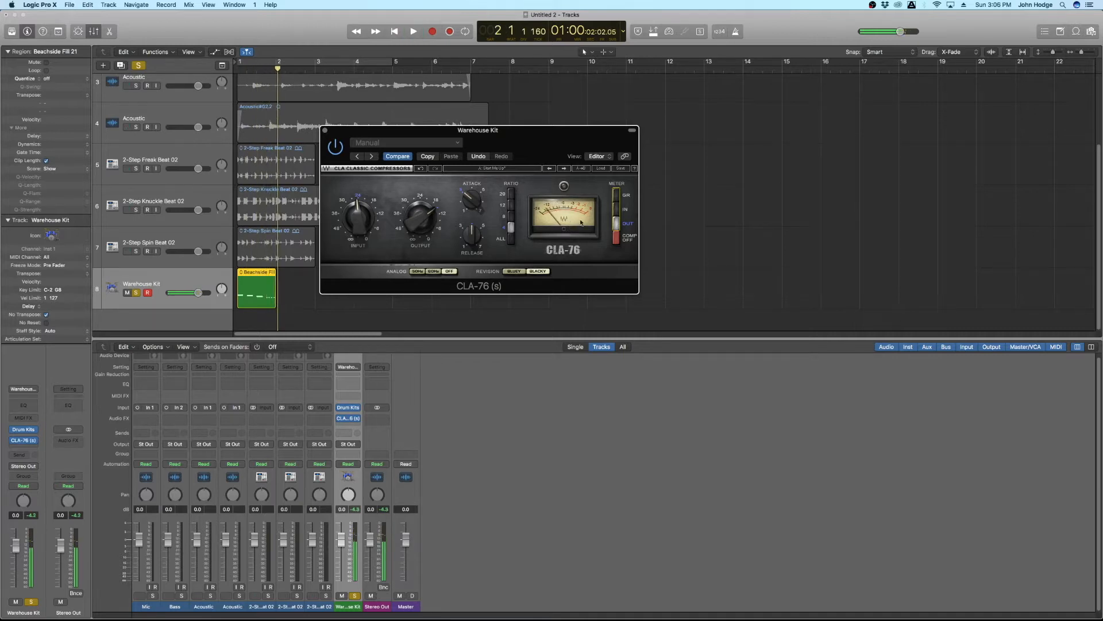
pyautogui.press('Return')
pyautogui.press('space')
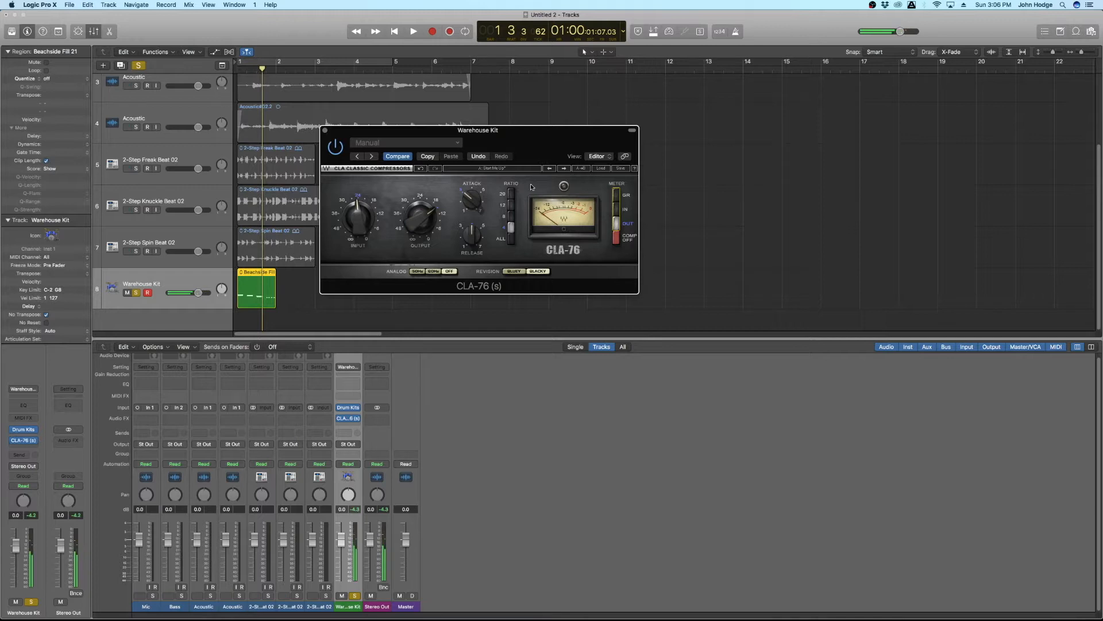
# Step: Close and remove the CLA-76 from the Warehouse Kit channel and turn off the track's solo
pyautogui.click(325, 131)
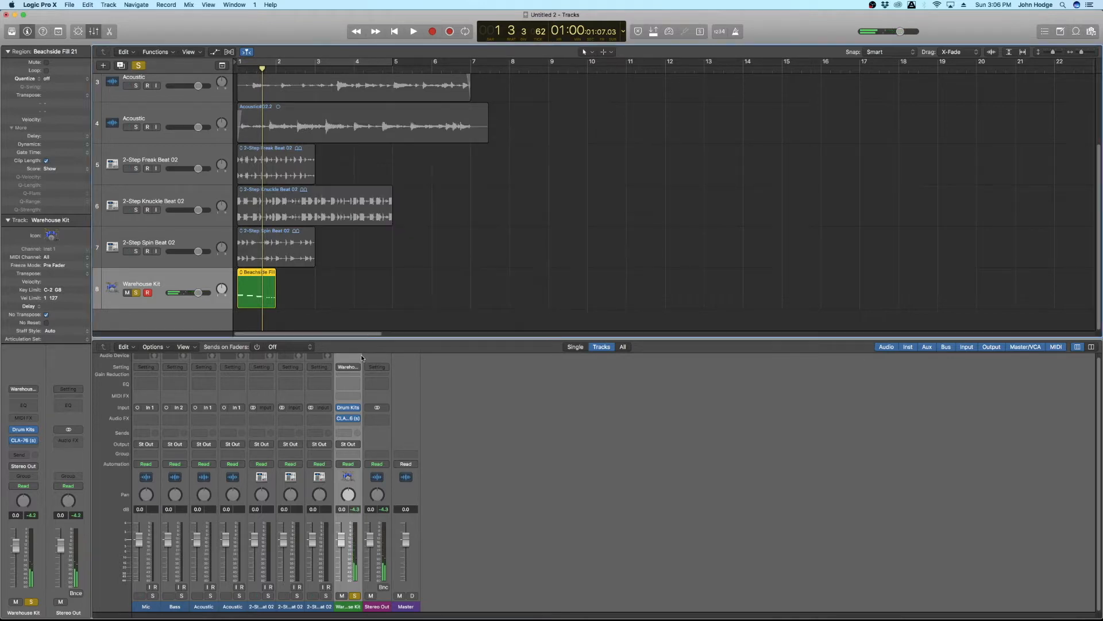
pyautogui.click(353, 418)
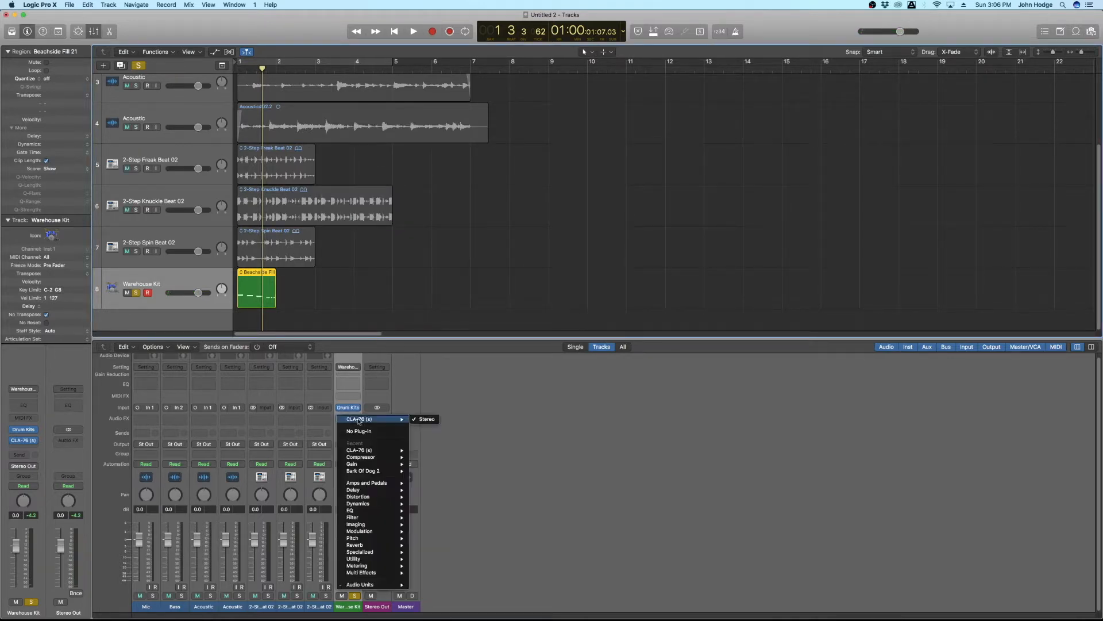
pyautogui.click(351, 433)
pyautogui.click(136, 293)
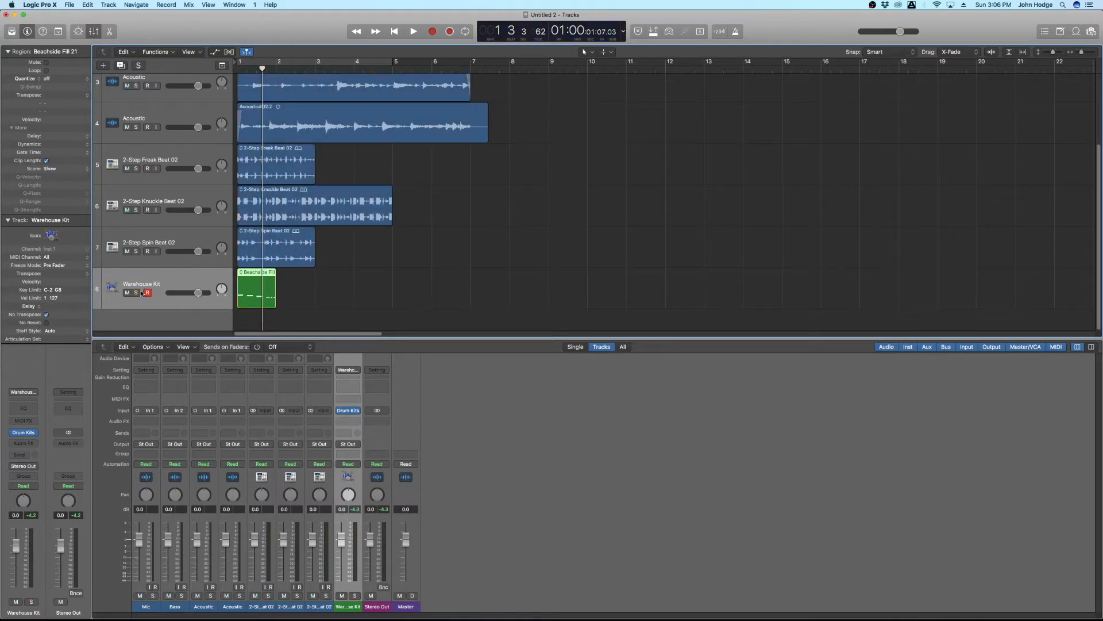
pyautogui.press('super+Down')
pyautogui.press('super+Left')
pyautogui.press('super+Left')
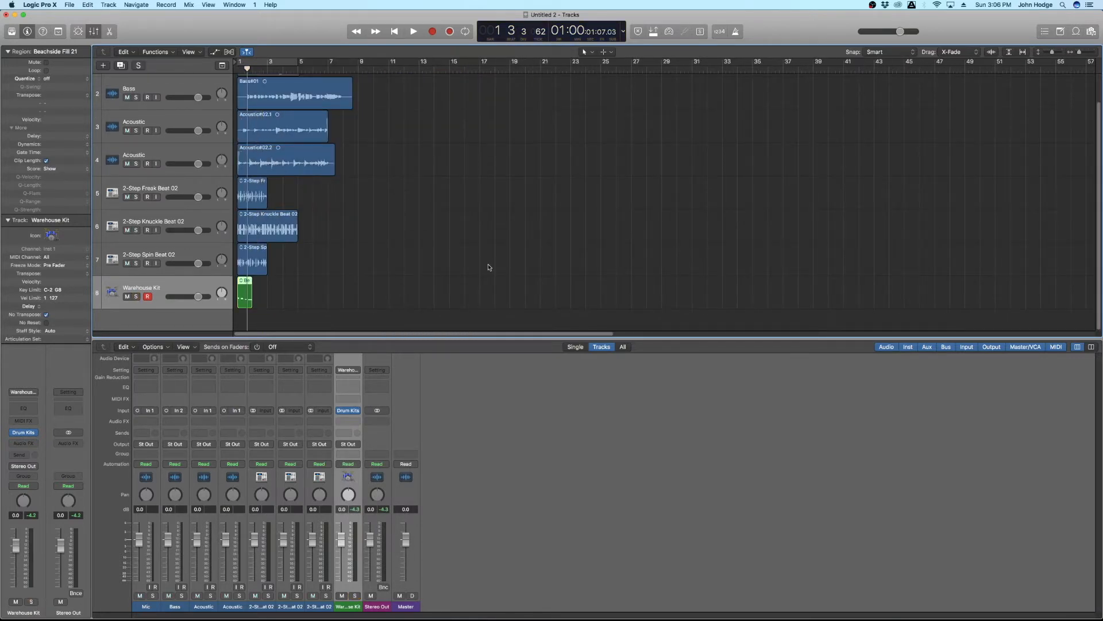